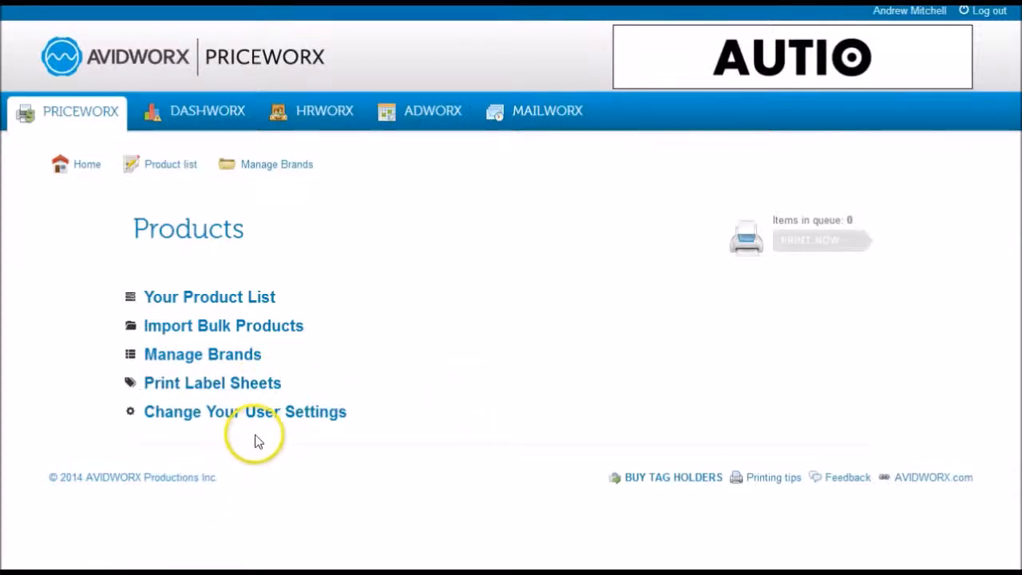
# - Open the user settings and review the profile fields and label logo options, then return to the PRICEWORX home page
pyautogui.click(307, 421)
pyautogui.scroll(-2, 479, 308)
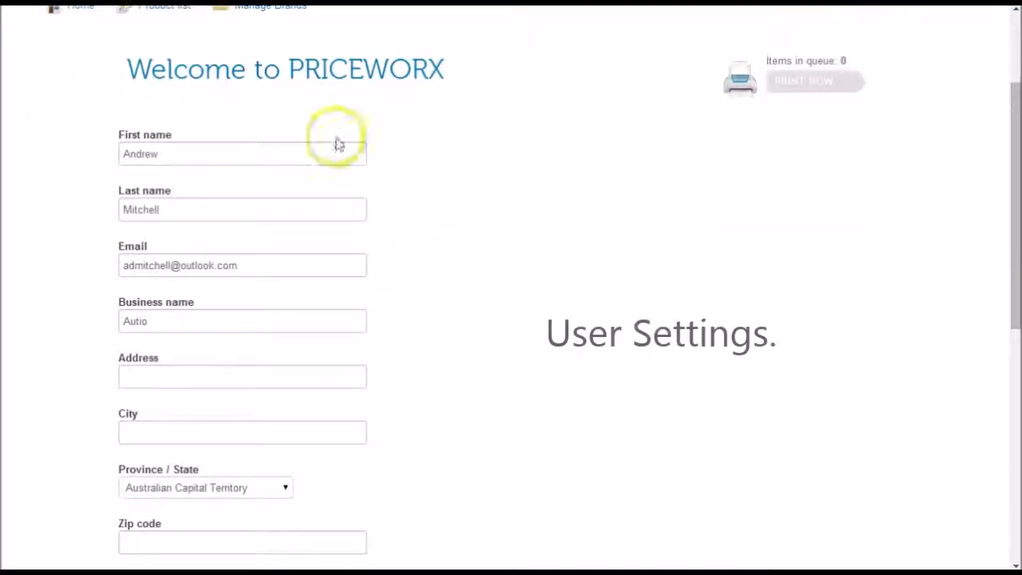
pyautogui.scroll(-2, 315, 213)
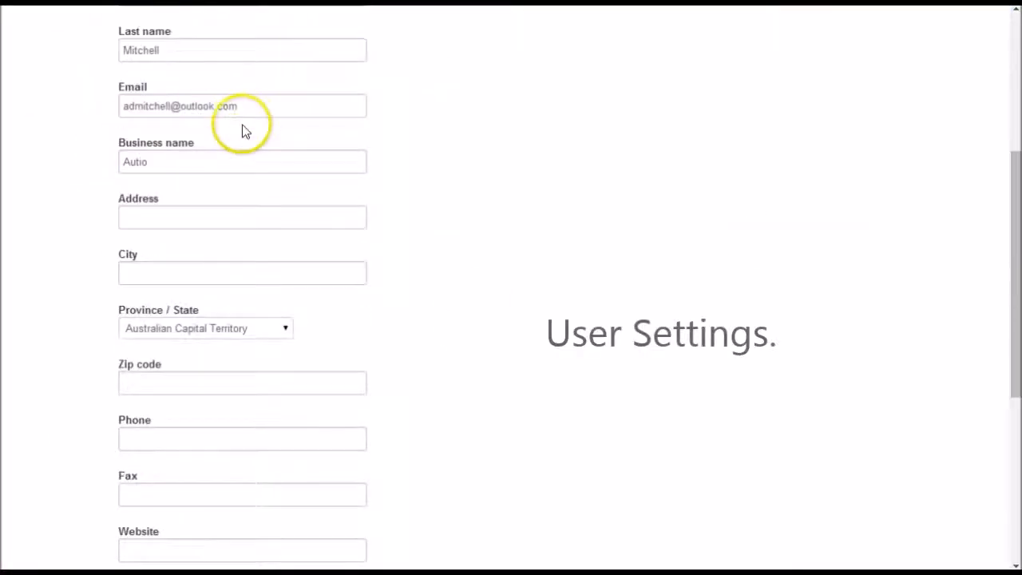
pyautogui.click(170, 212)
pyautogui.scroll(-2, 191, 283)
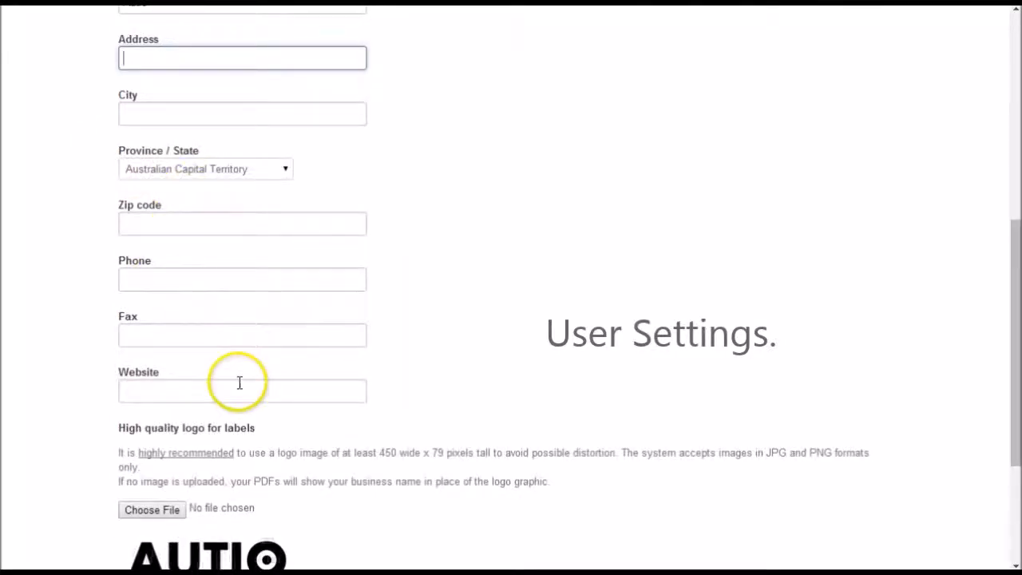
pyautogui.scroll(-3, 283, 259)
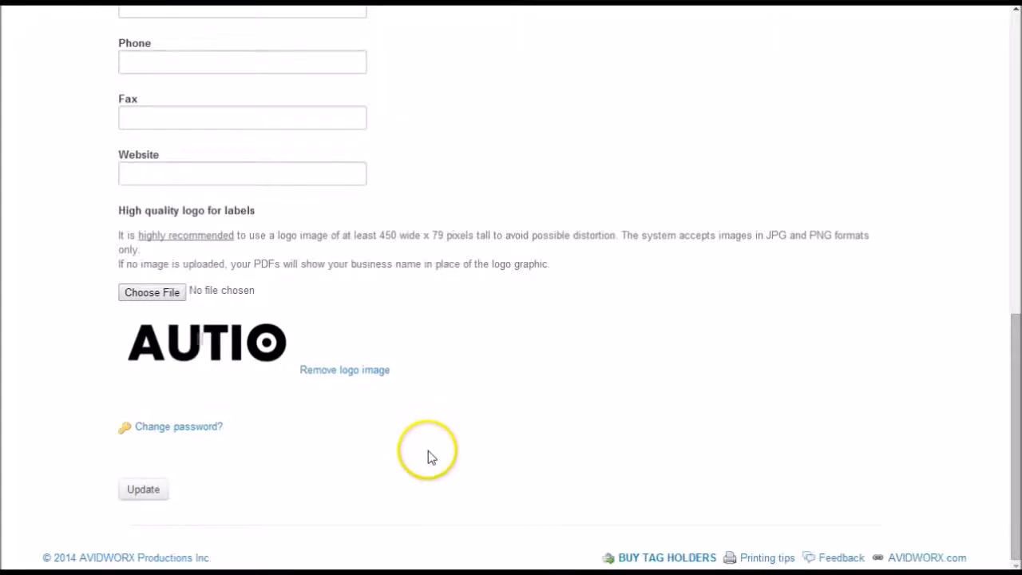
pyautogui.scroll(8, 427, 450)
pyautogui.click(71, 114)
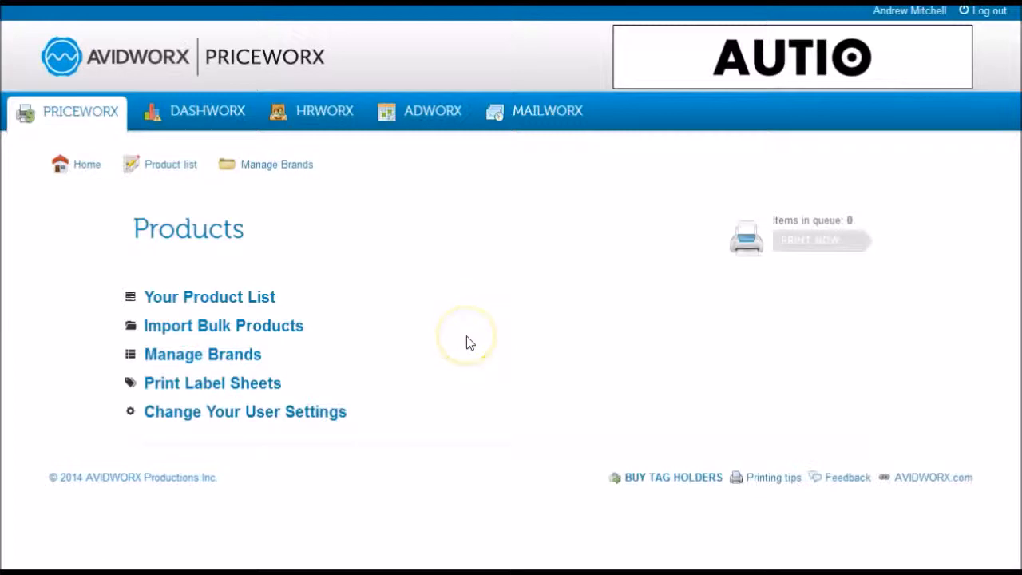
# - Open the product list, sort it by brand, and examine its columns and the options for adding products
pyautogui.click(260, 301)
pyautogui.scroll(-3, 392, 342)
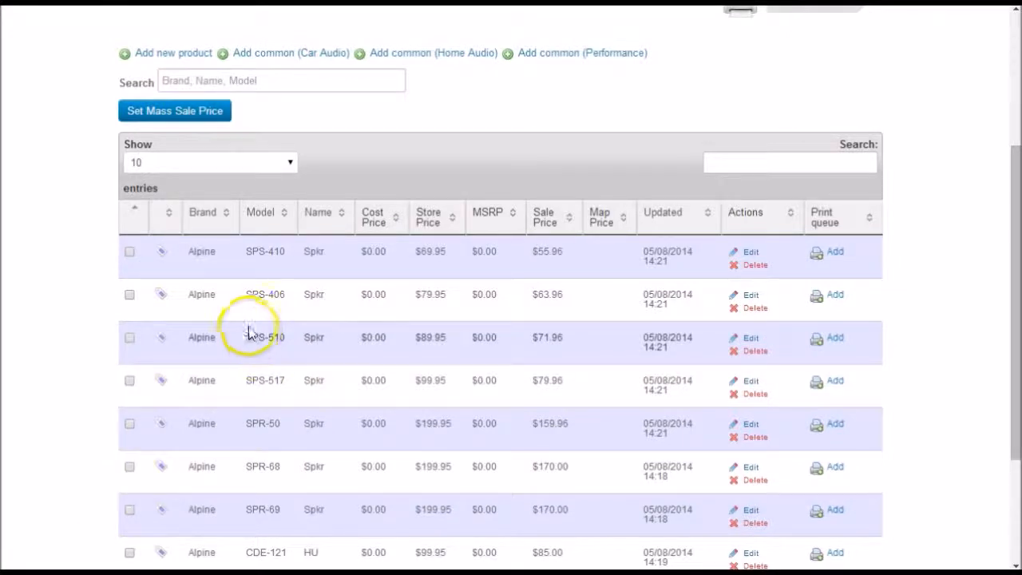
pyautogui.click(223, 214)
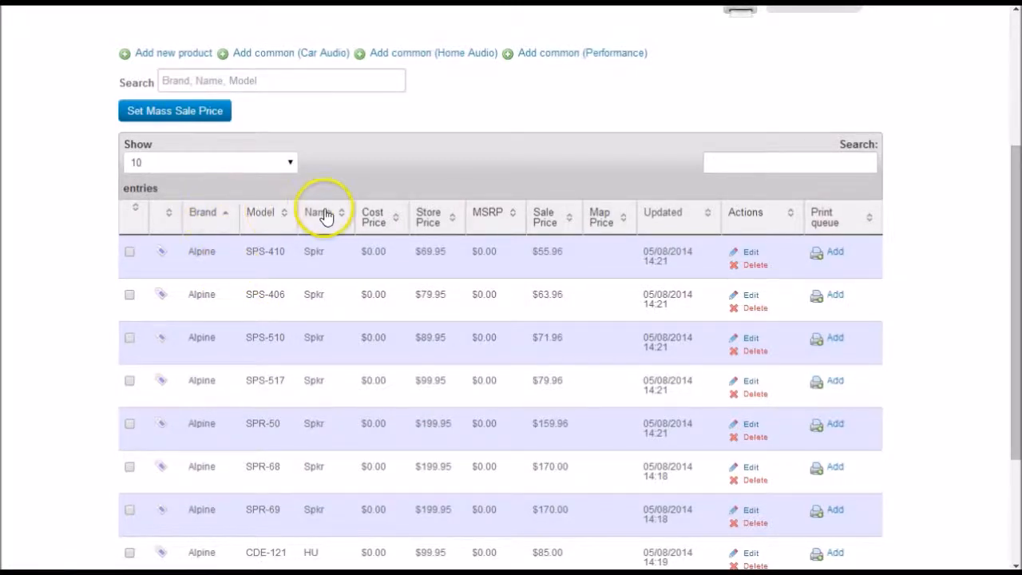
pyautogui.click(693, 232)
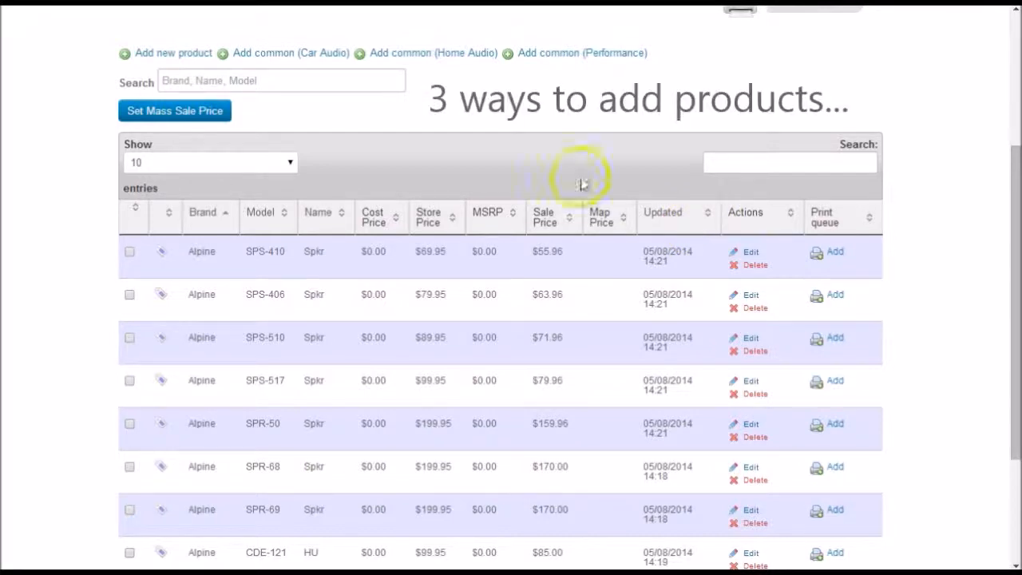
pyautogui.click(189, 55)
pyautogui.click(260, 54)
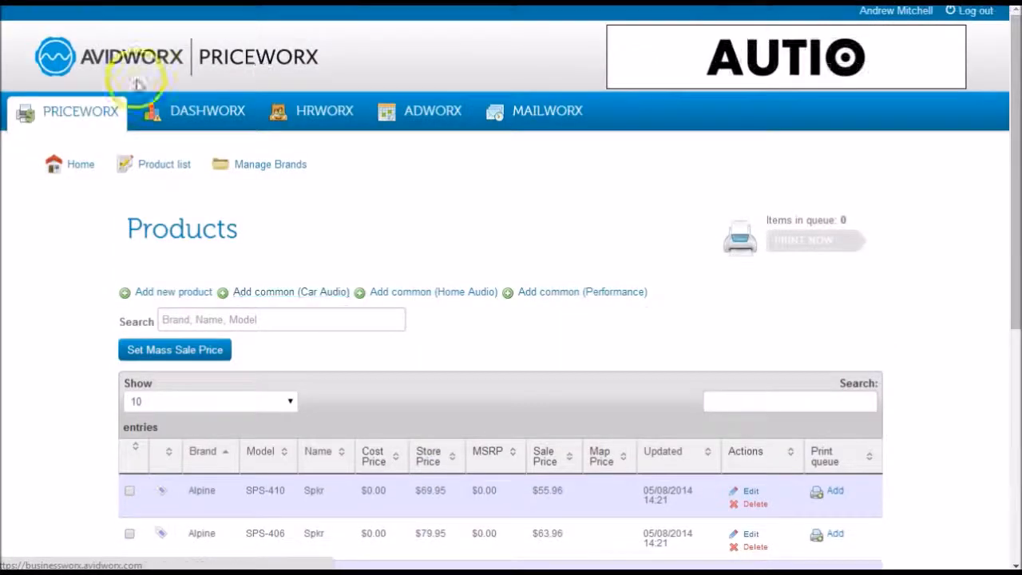
# - Download the CSV template from the bulk product import page and open template.csv in Excel
pyautogui.click(47, 114)
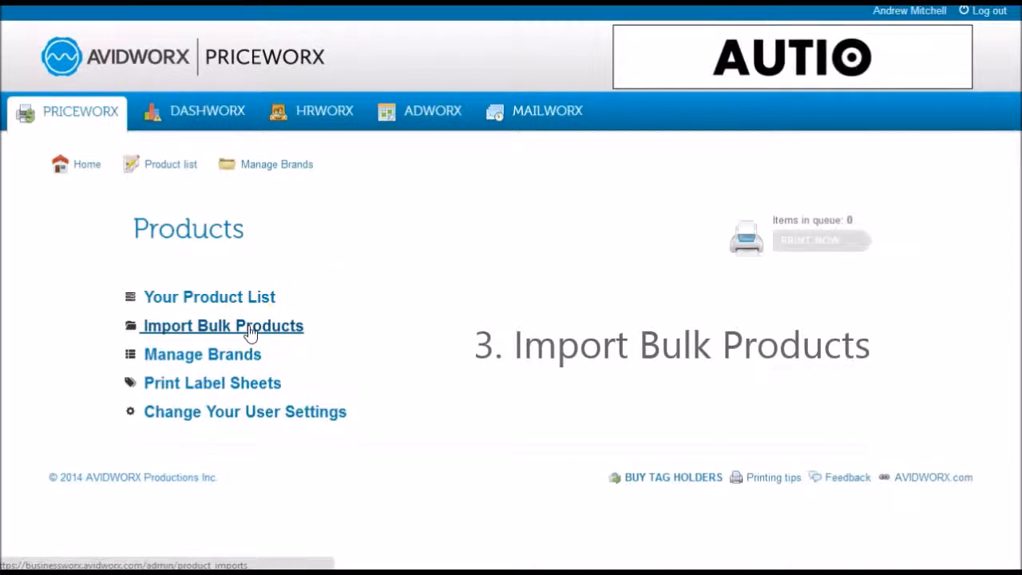
pyautogui.click(249, 329)
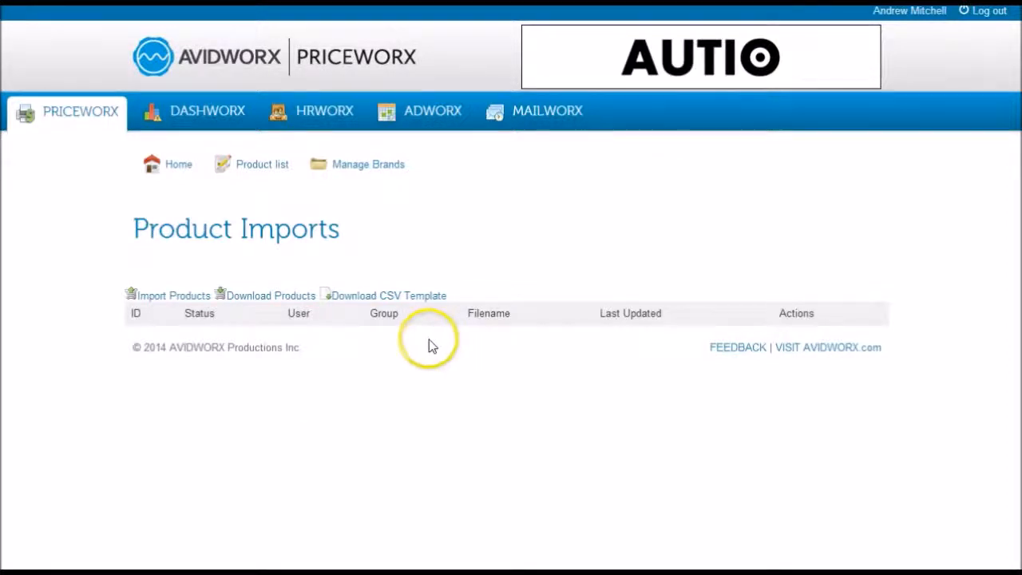
pyautogui.click(420, 301)
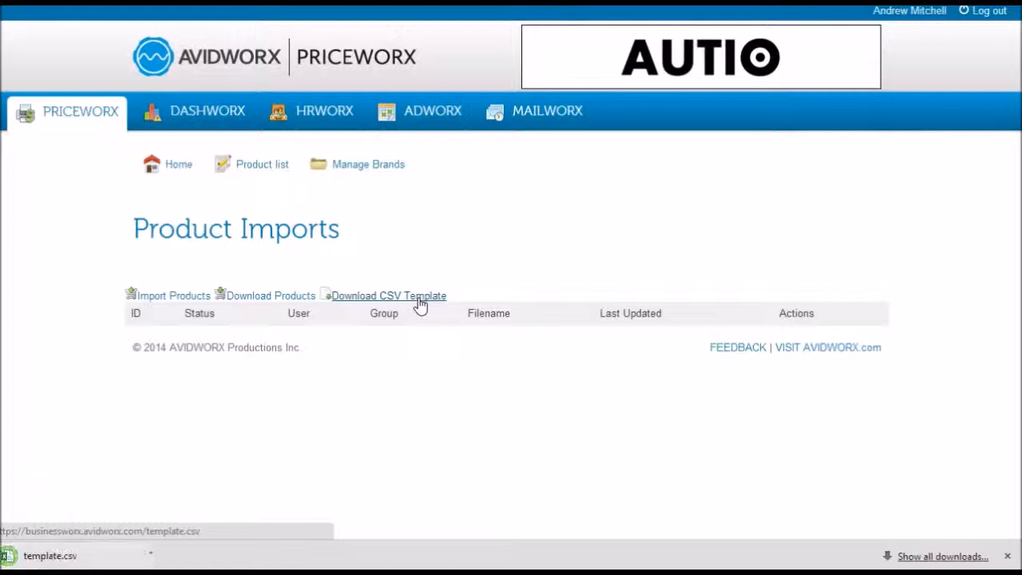
pyautogui.click(84, 554)
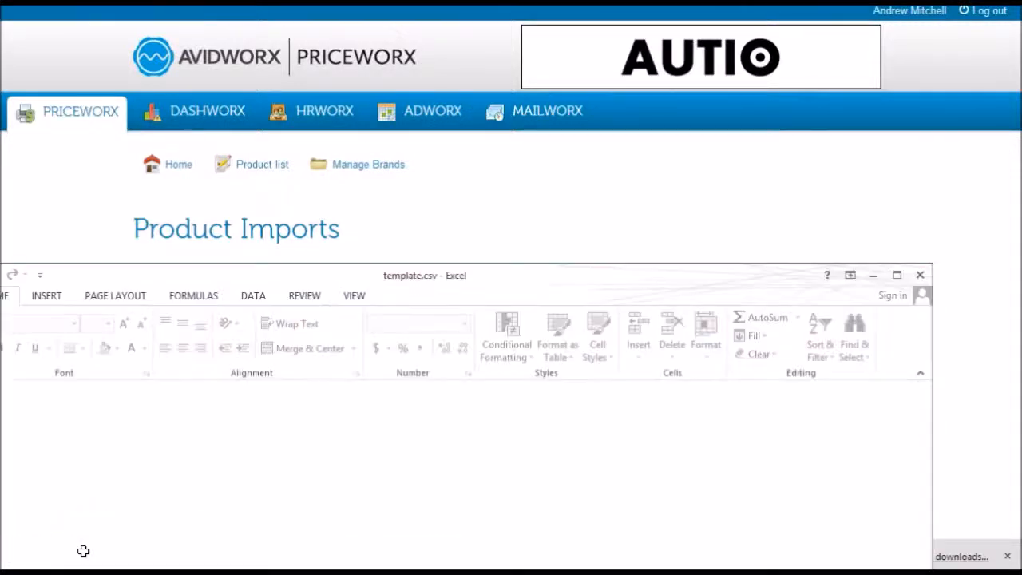
pyautogui.moveTo(437, 295); pyautogui.dragTo(570, 14)
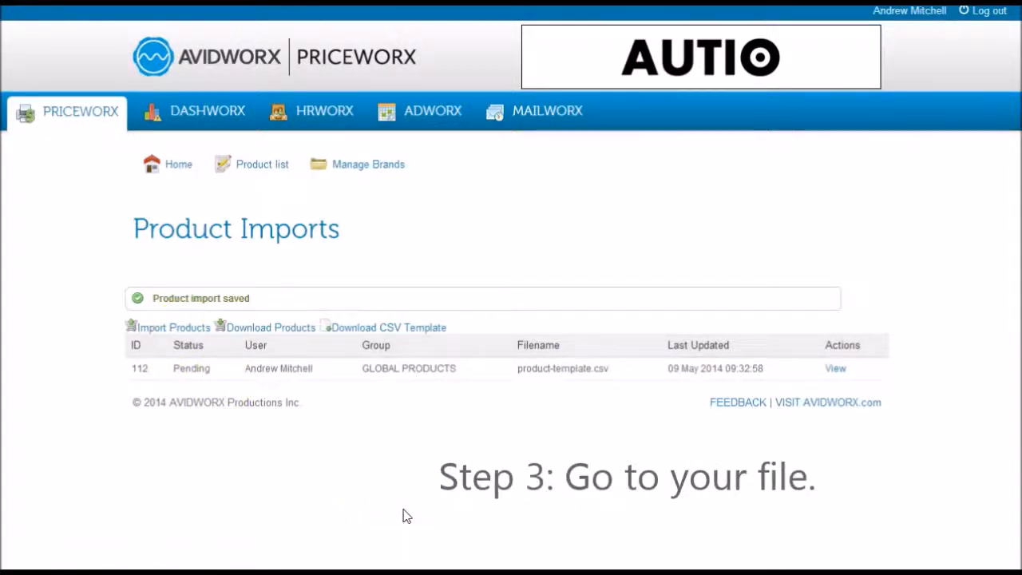
# - From the product list, open the common Car Audio products and filter them by "FOC"
pyautogui.click(277, 558)
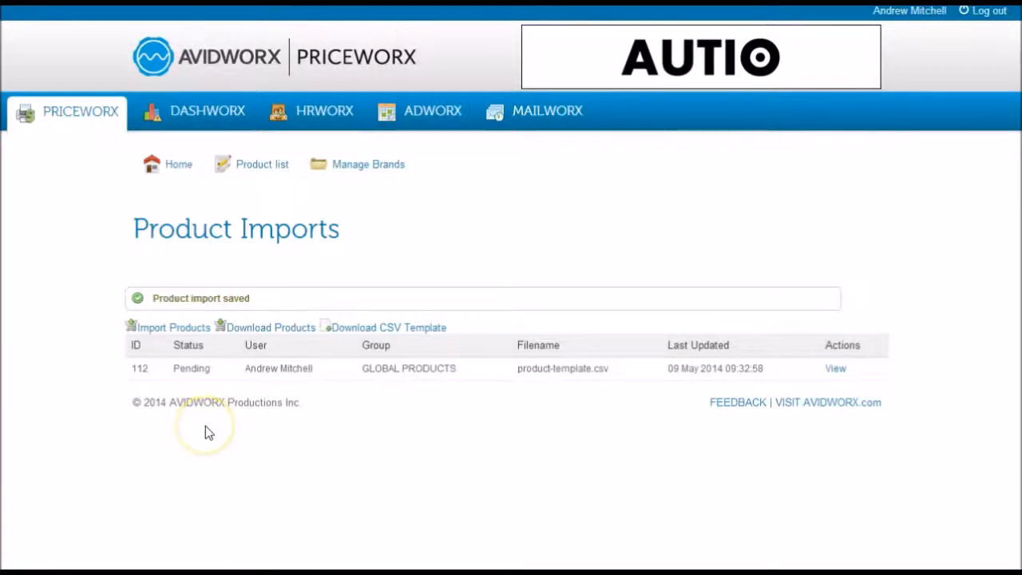
pyautogui.click(269, 169)
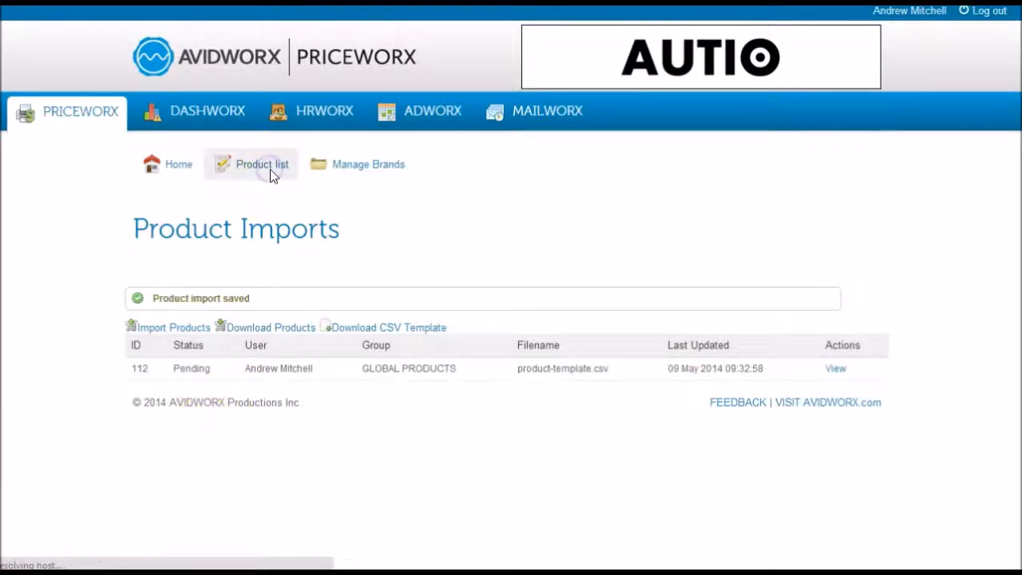
pyautogui.scroll(-1, 358, 317)
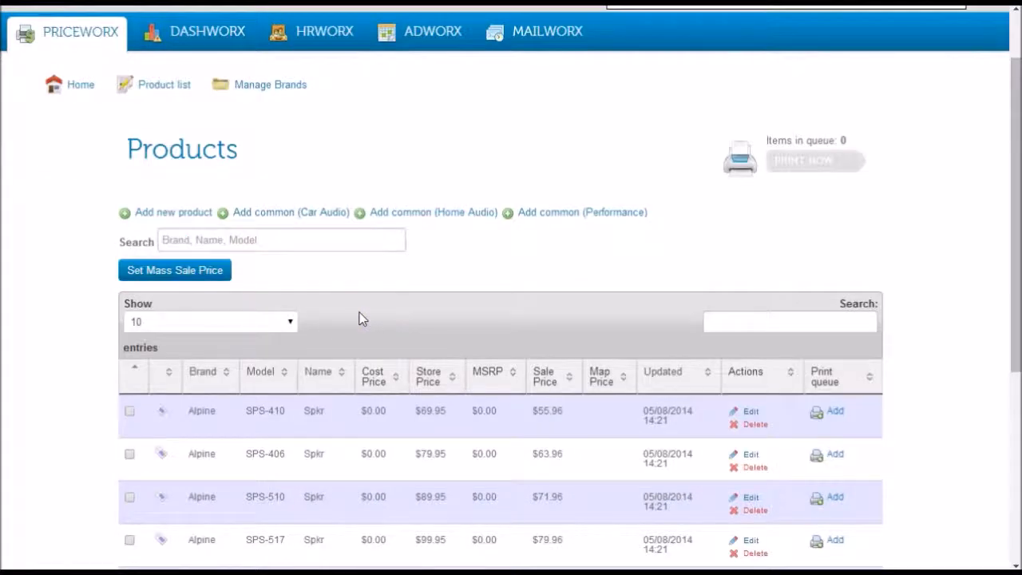
pyautogui.click(299, 399)
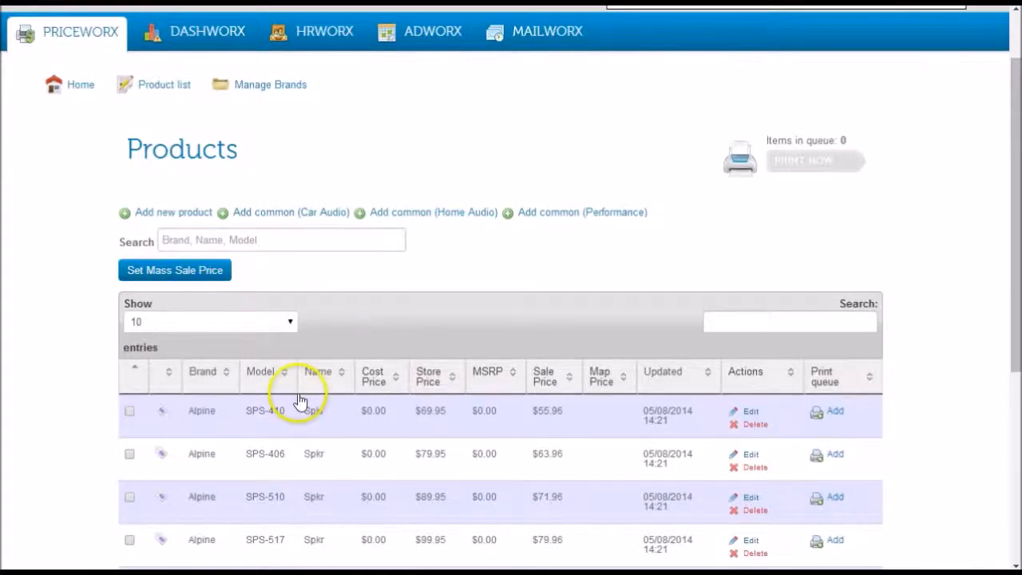
pyautogui.click(262, 214)
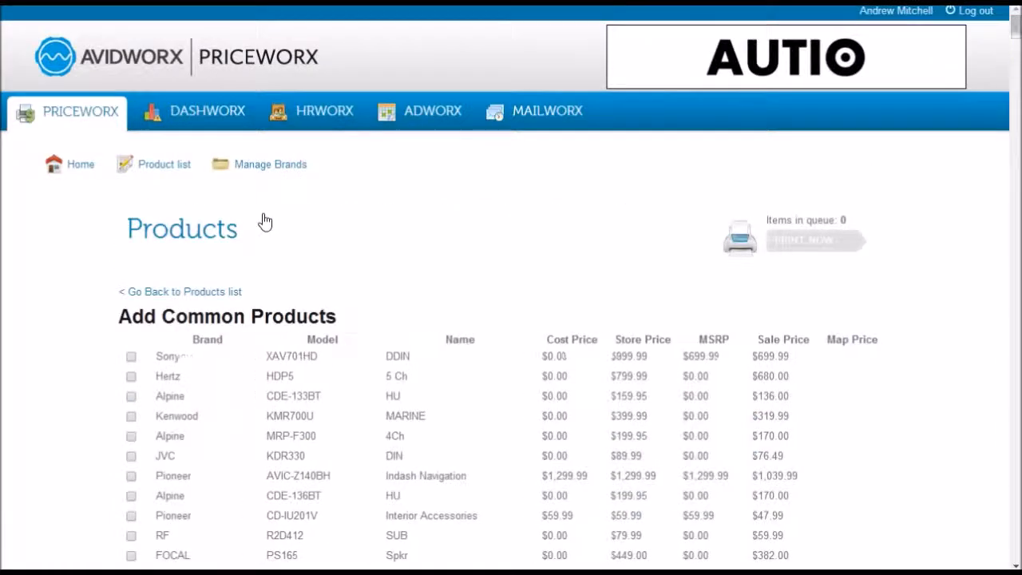
pyautogui.scroll(-2, 403, 421)
pyautogui.click(403, 421)
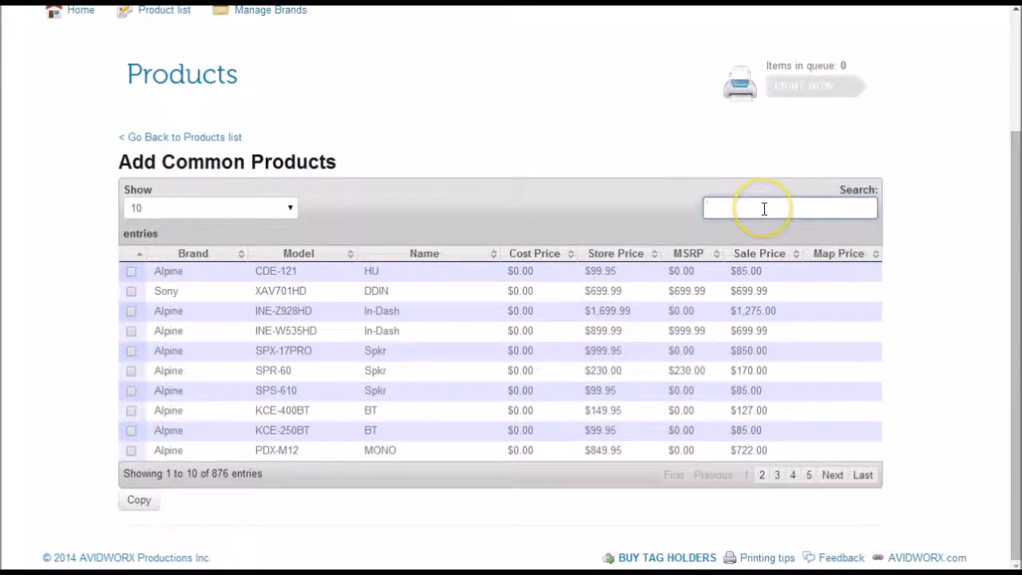
pyautogui.write('OC')
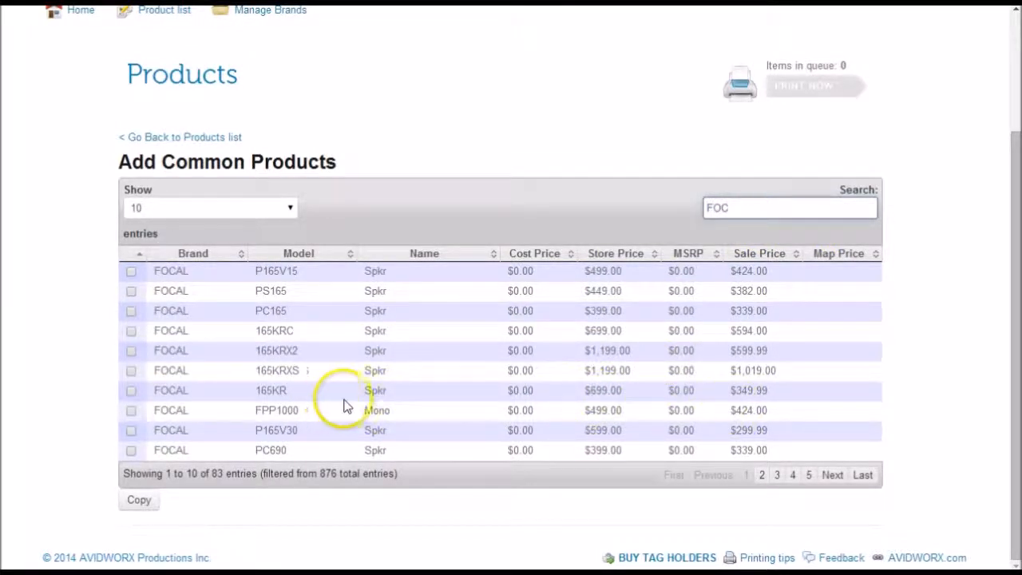
# - Select all ten FOCAL products on the first results page and copy them to the product list
pyautogui.click(131, 271)
pyautogui.click(131, 290)
pyautogui.click(131, 311)
pyautogui.click(133, 329)
pyautogui.click(131, 350)
pyautogui.click(131, 370)
pyautogui.click(131, 390)
pyautogui.click(130, 410)
pyautogui.click(134, 430)
pyautogui.click(130, 450)
pyautogui.click(138, 499)
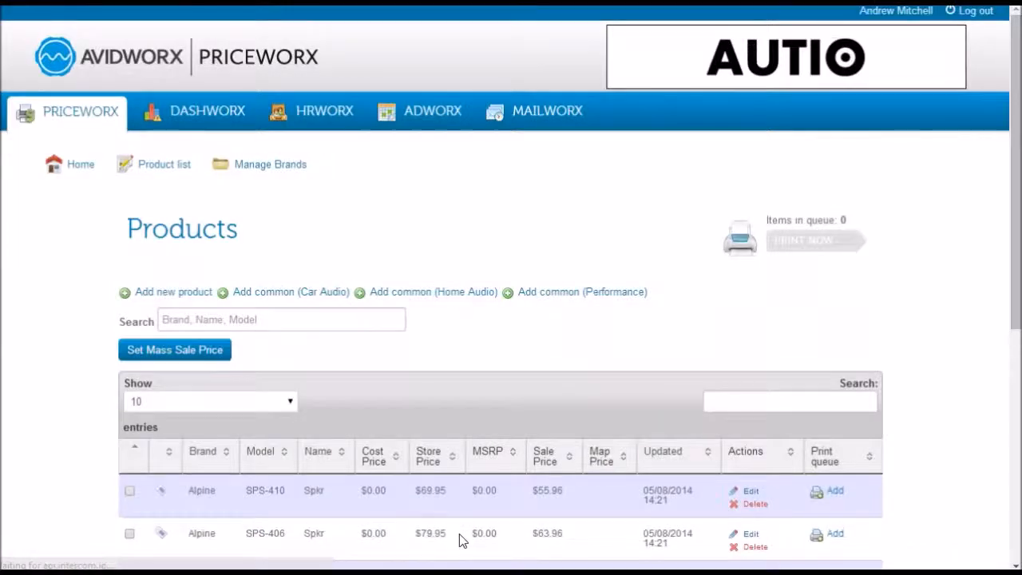
# - Sort the product list by update date with the newest entries first
pyautogui.scroll(-3, 651, 392)
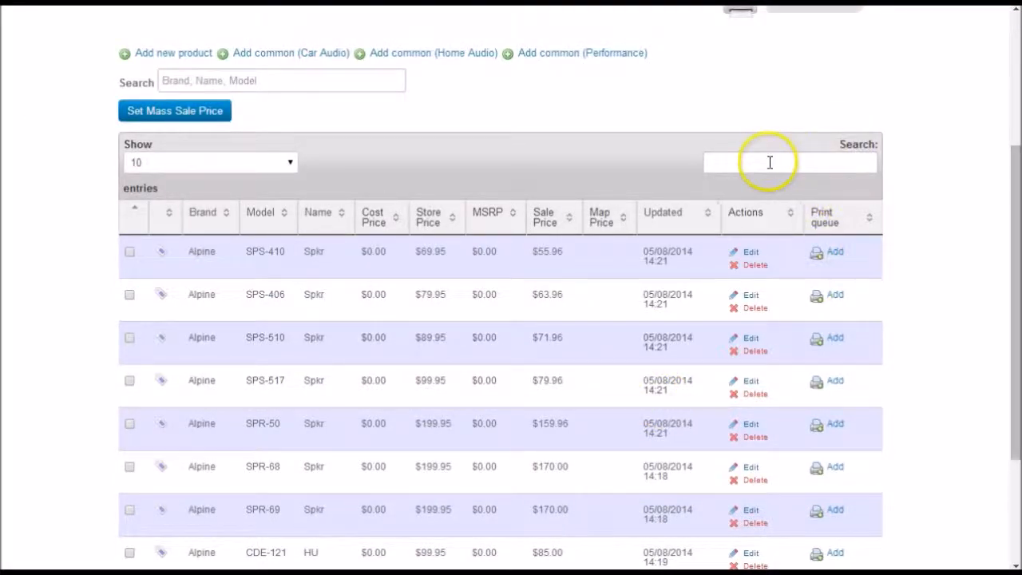
pyautogui.click(688, 223)
pyautogui.click(691, 224)
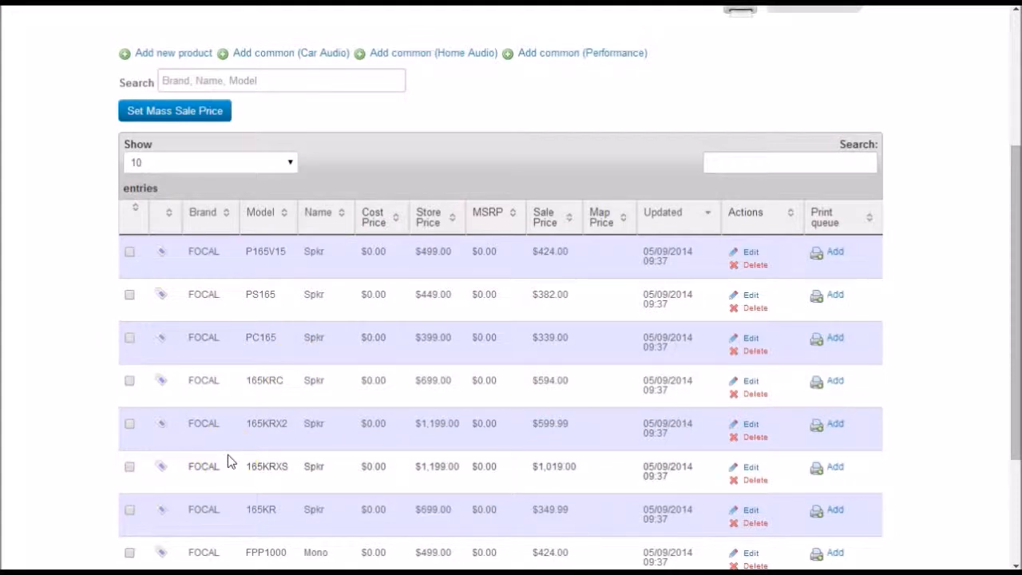
# - Open the FOCAL P165V15 product for editing and examine its label, price, feature and icon settings
pyautogui.click(752, 254)
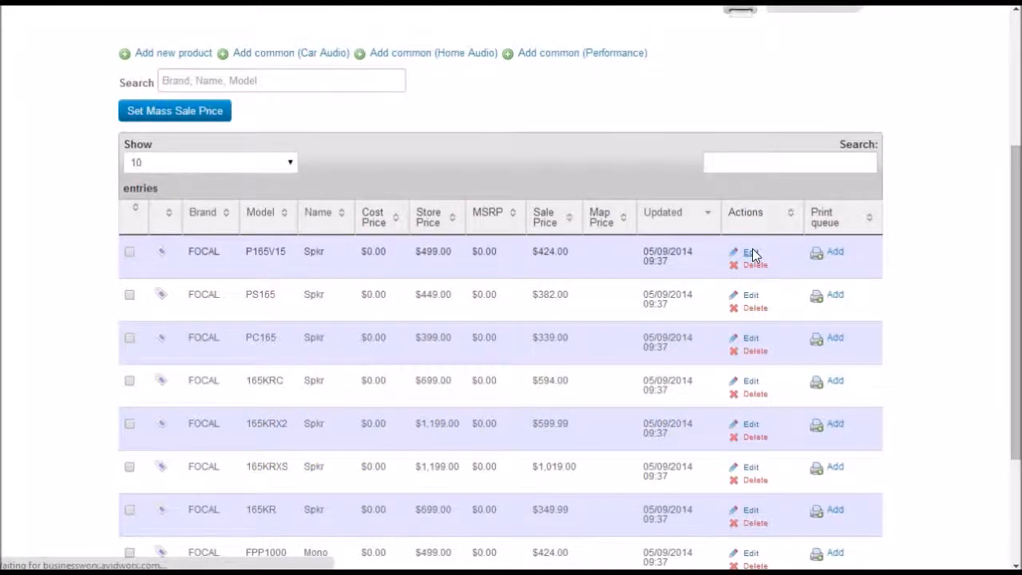
pyautogui.scroll(-1, 846, 423)
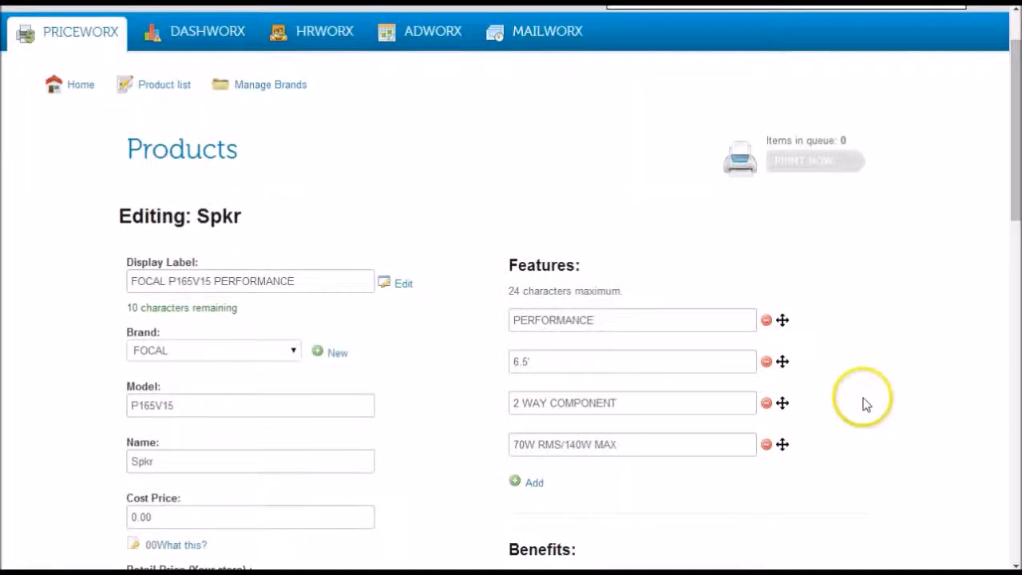
pyautogui.scroll(-2, 891, 355)
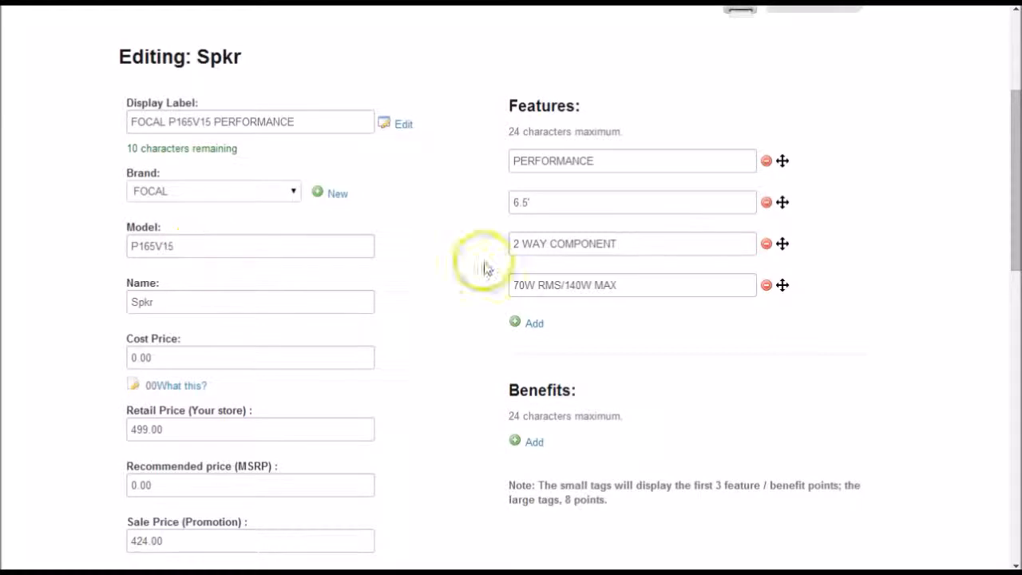
pyautogui.scroll(-2, 246, 321)
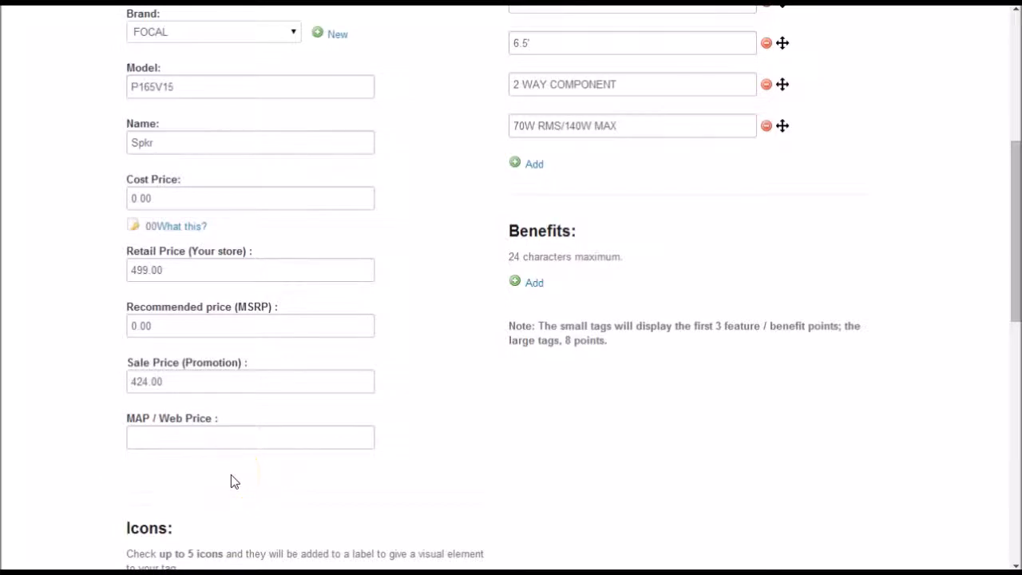
pyautogui.scroll(-6, 472, 410)
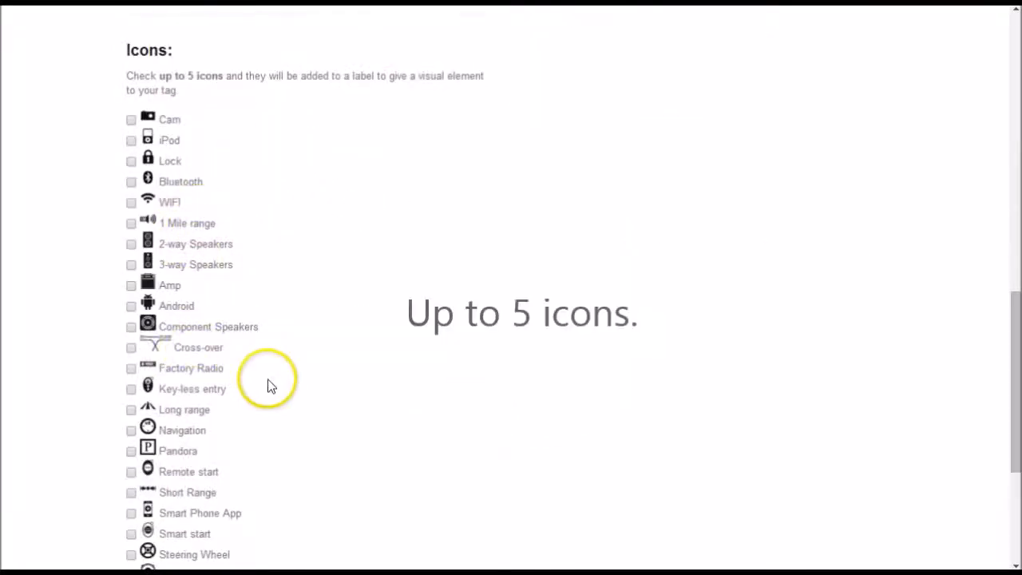
pyautogui.scroll(-2, 267, 386)
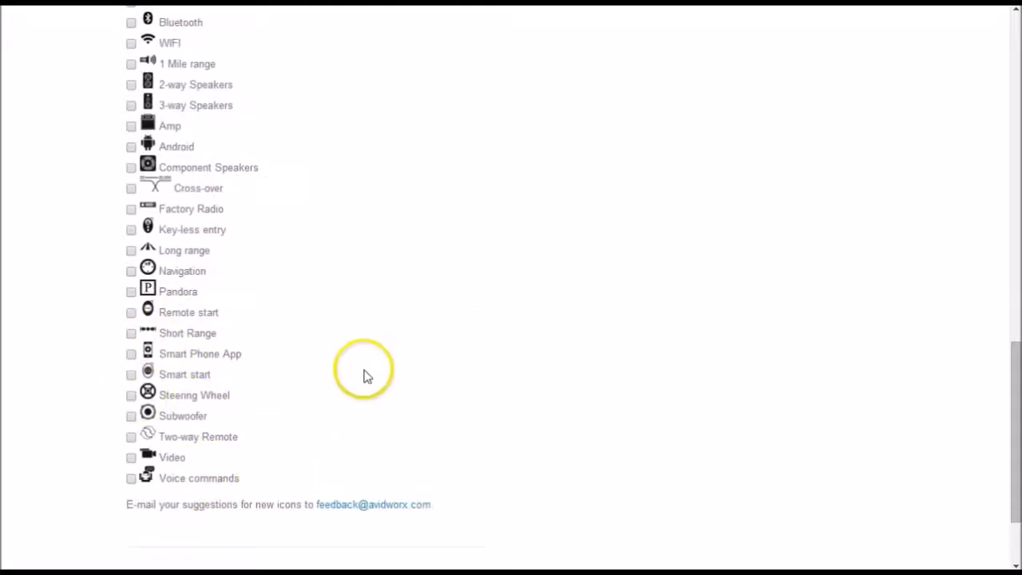
pyautogui.scroll(10, 481, 417)
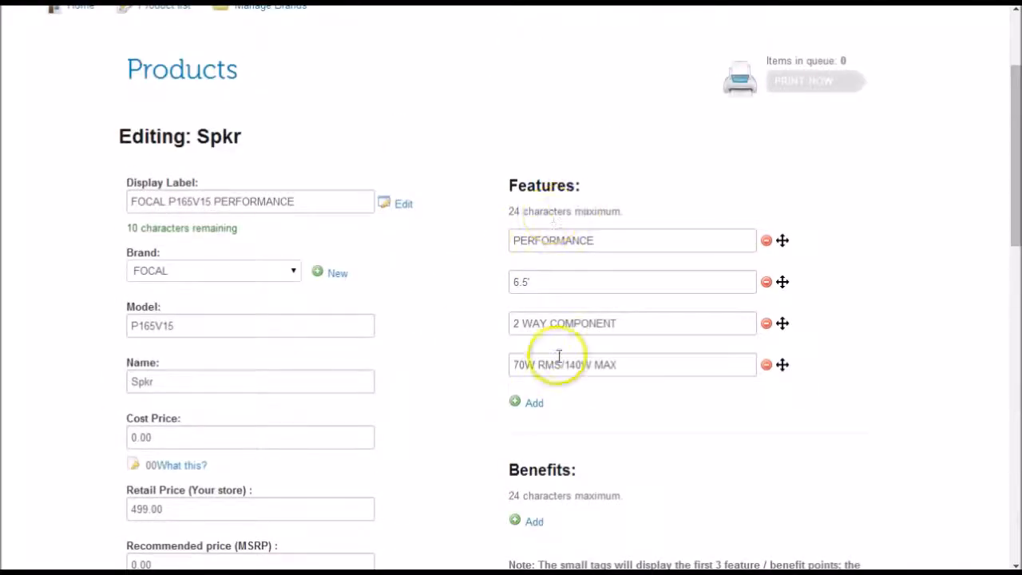
# - Add three benefits to the FOCAL P165V15: "European Engineering", "Carbon Sandwich Cone" and "Easy to install"
pyautogui.scroll(-3, 558, 364)
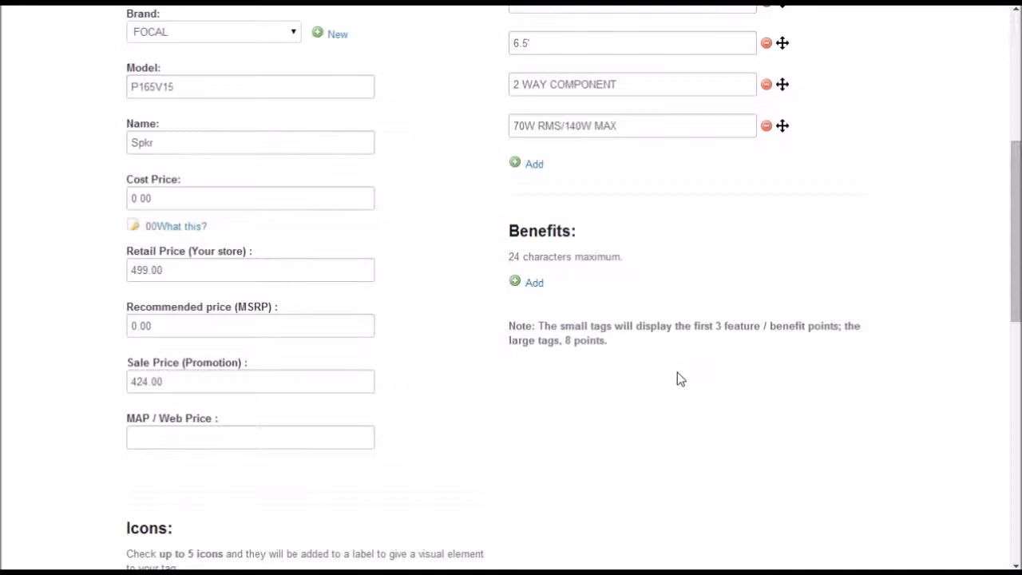
pyautogui.click(516, 285)
pyautogui.scroll(1, 535, 335)
pyautogui.write('European Engineering')
pyautogui.click(528, 404)
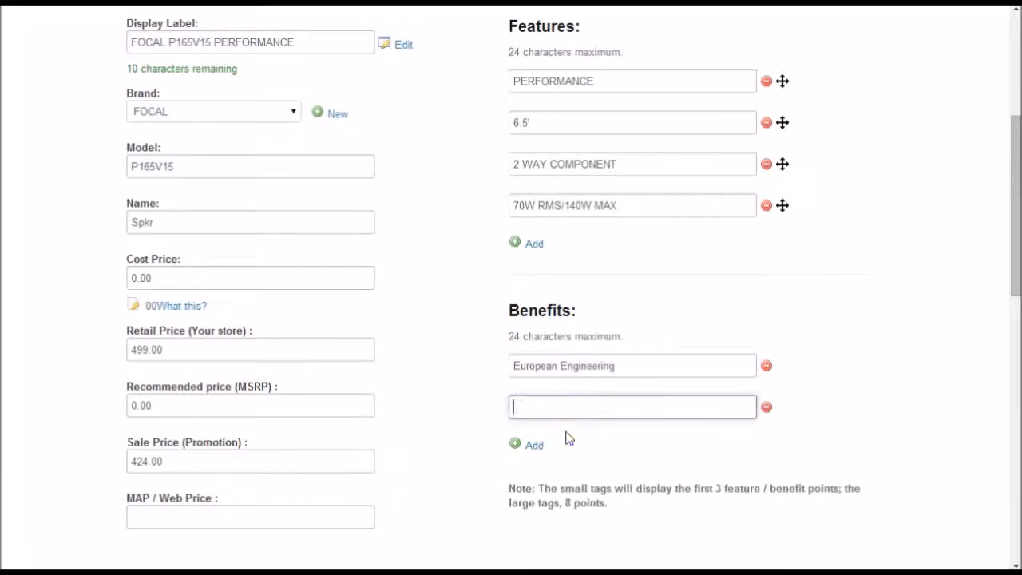
pyautogui.write('Carbon Sandwich Cone')
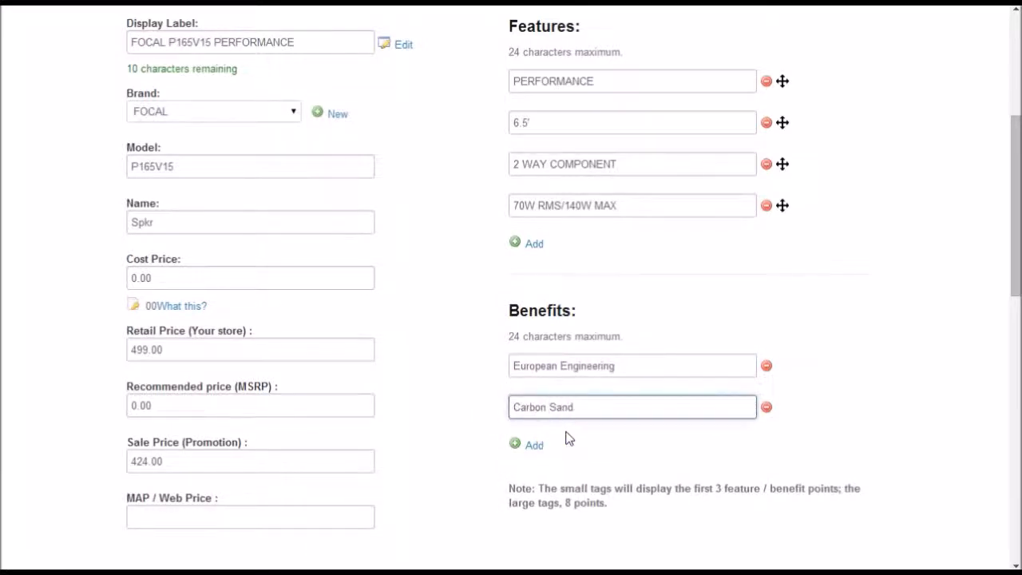
pyautogui.click(533, 445)
pyautogui.write('Easy to install')
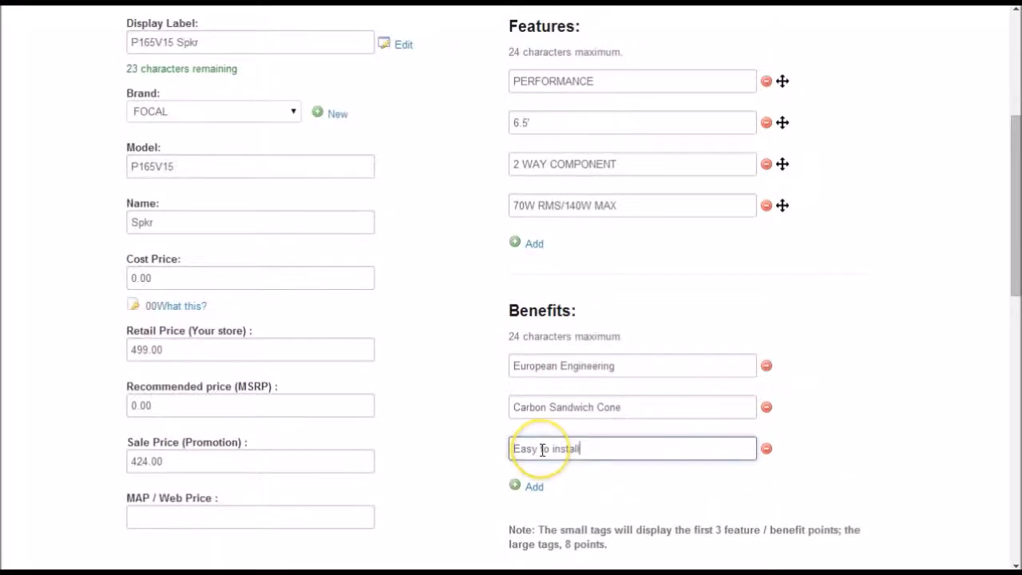
# - Add a fourth benefit, "Award-winning sound", to the FOCAL P165V15 and save the product
pyautogui.click(534, 486)
pyautogui.scroll(-2, 563, 479)
pyautogui.write('Award-winning sound')
pyautogui.scroll(-1, 547, 383)
pyautogui.scroll(4, 554, 392)
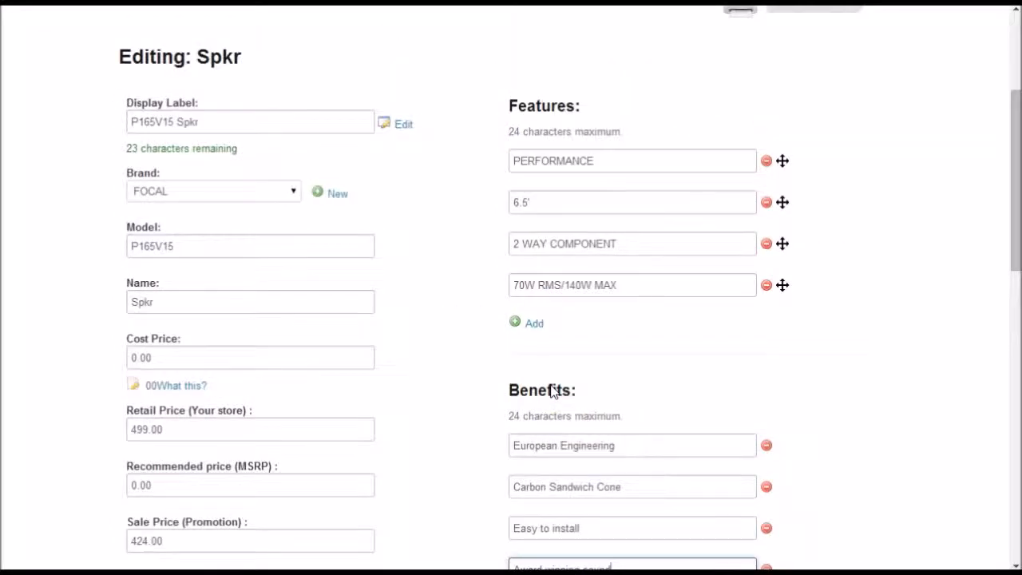
pyautogui.scroll(-2, 551, 389)
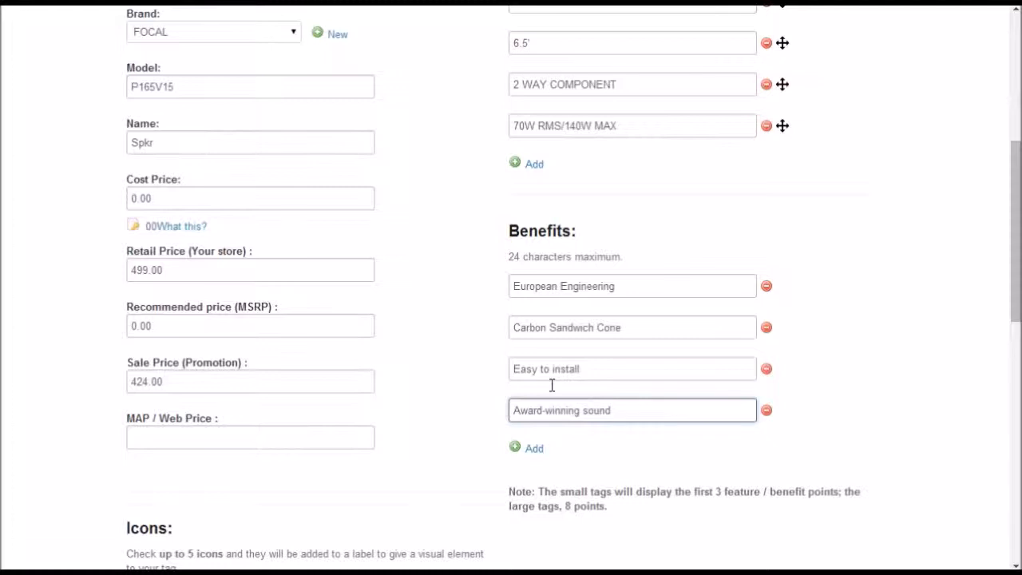
pyautogui.click(445, 411)
pyautogui.scroll(-2, 445, 412)
pyautogui.scroll(-5, 445, 411)
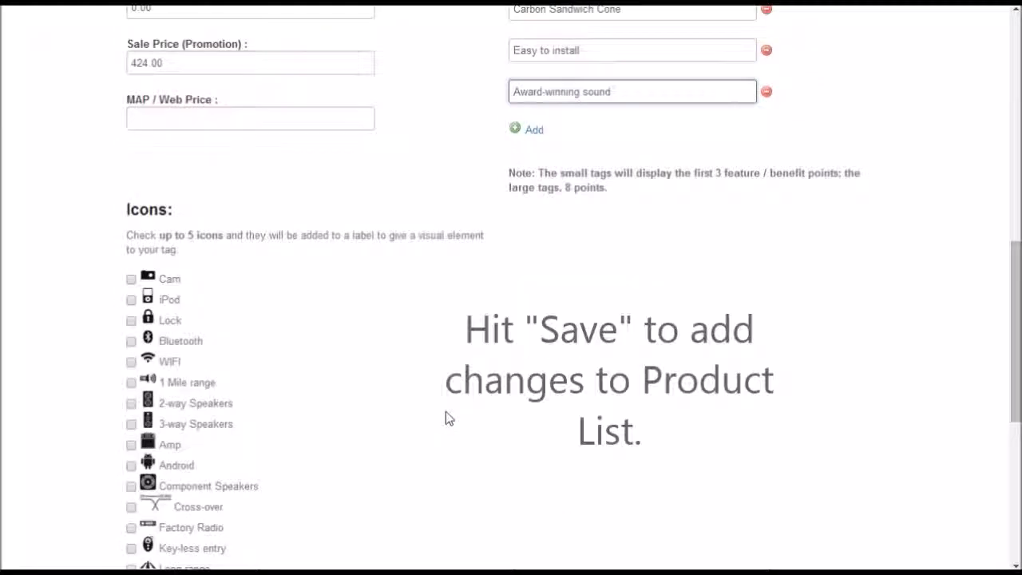
pyautogui.scroll(-2, 445, 411)
pyautogui.click(146, 541)
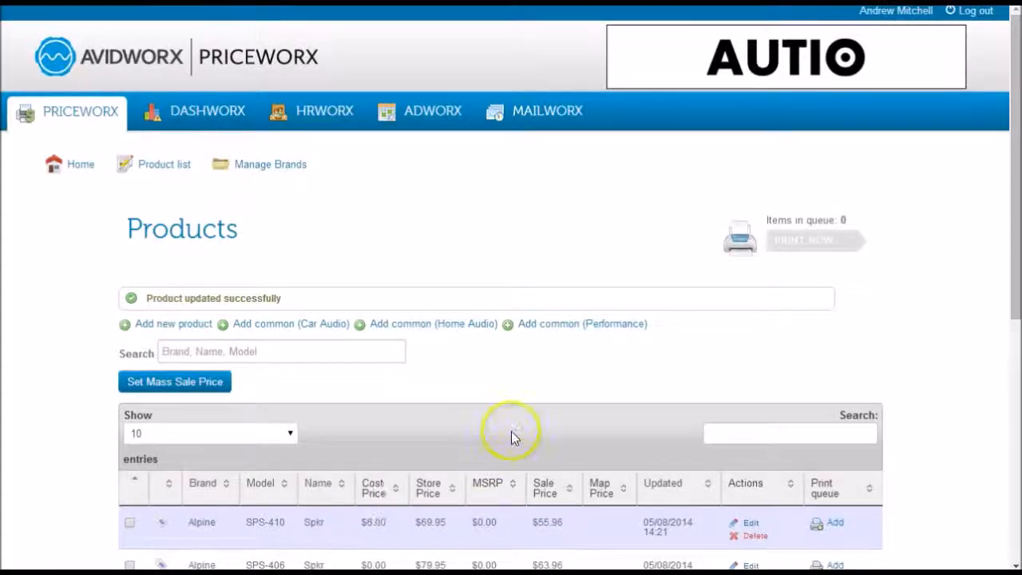
# - Filter the product list for FOCAL with the newest updates first and add the P165V15 to the print queue
pyautogui.scroll(-2, 570, 410)
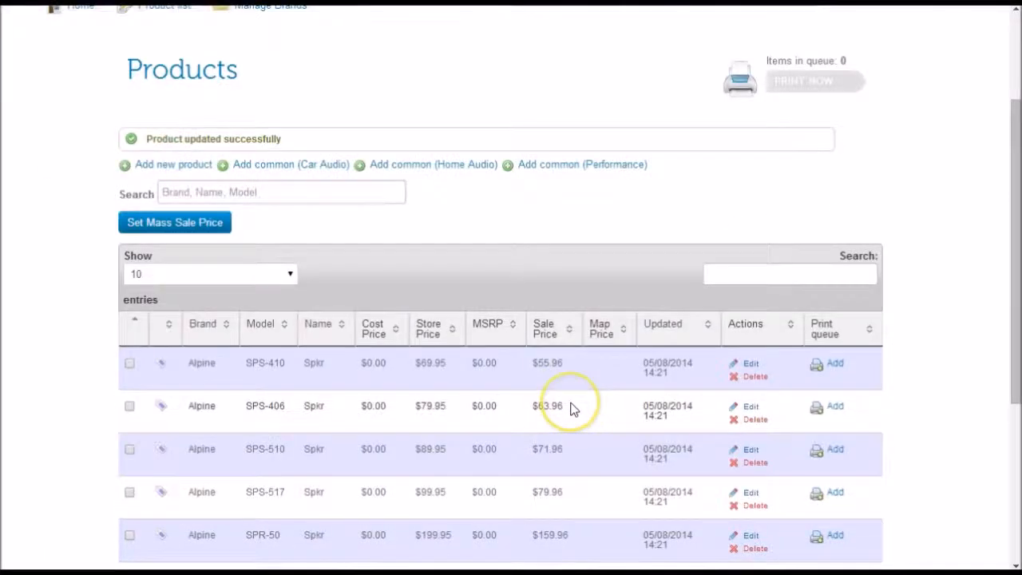
pyautogui.click(780, 270)
pyautogui.write('FOCAL')
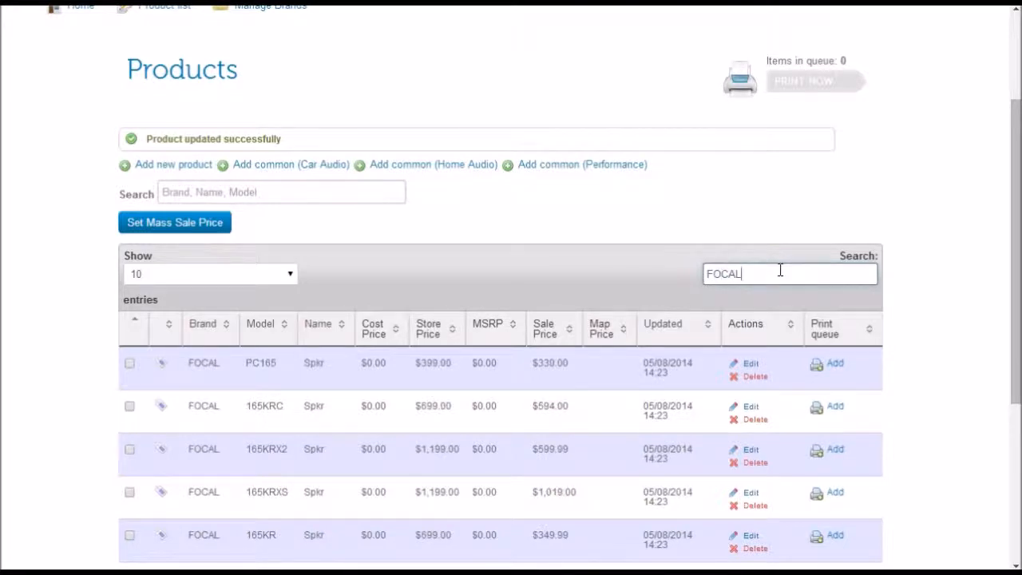
pyautogui.click(688, 333)
pyautogui.click(688, 333)
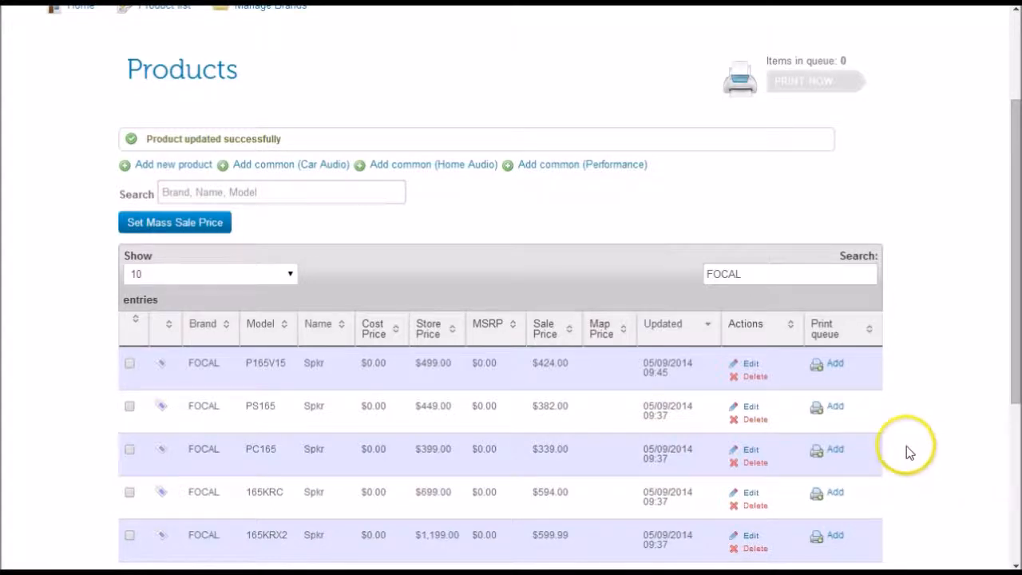
pyautogui.click(835, 364)
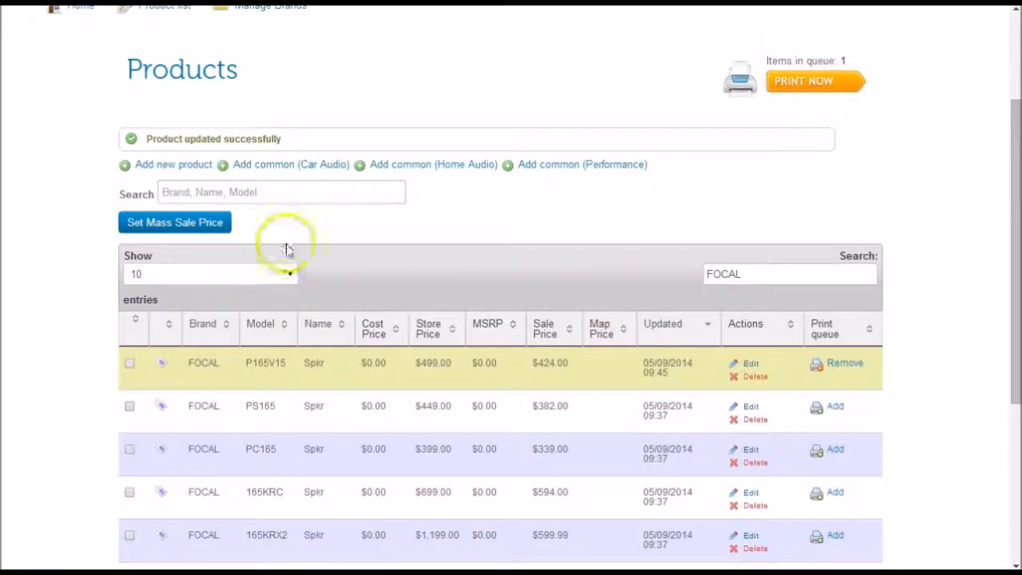
# - Start a new product entry and create the brand AVIDWORX for it
pyautogui.click(176, 167)
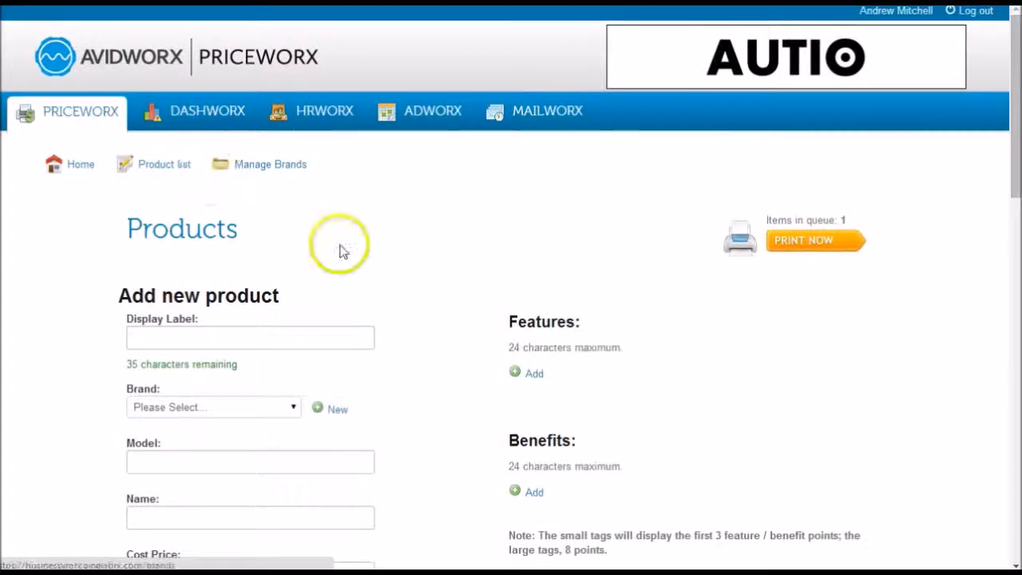
pyautogui.scroll(-2, 359, 248)
pyautogui.click(362, 170)
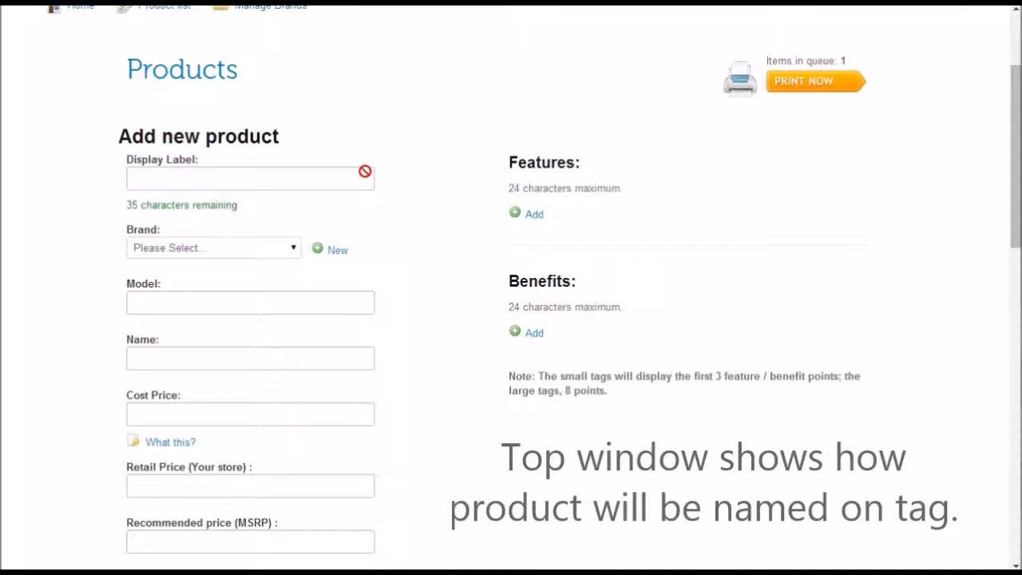
pyautogui.scroll(-1, 319, 239)
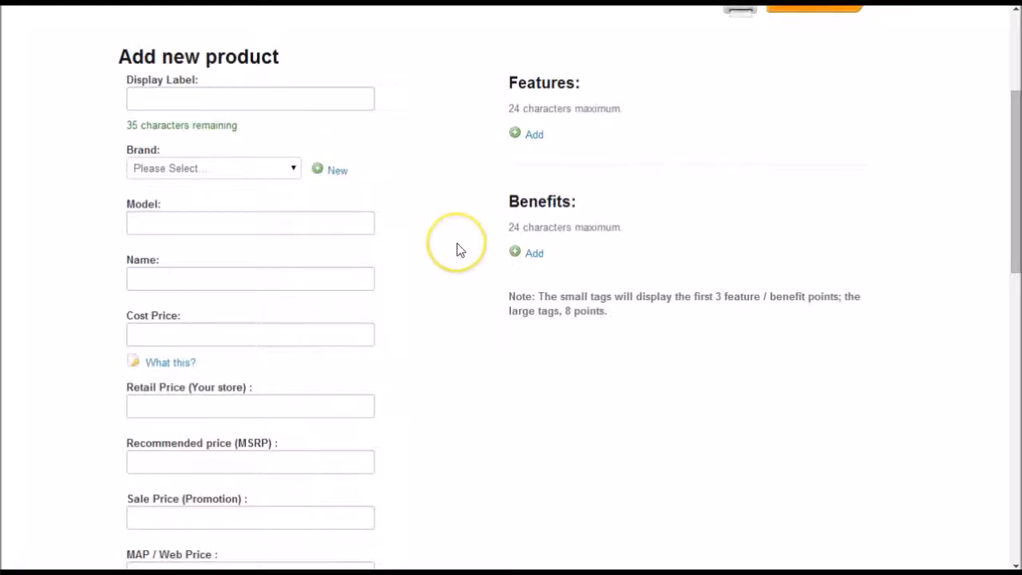
pyautogui.click(350, 173)
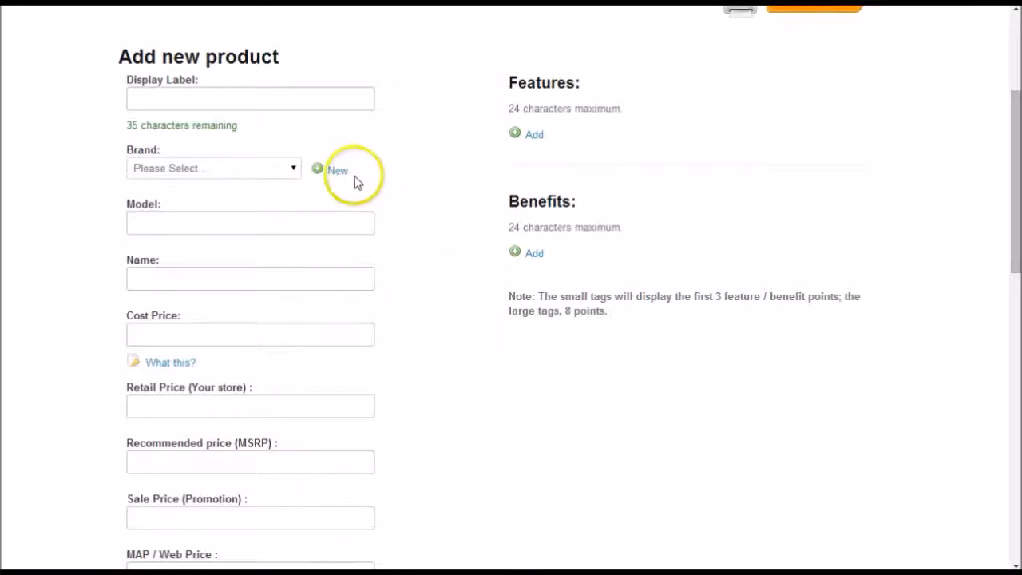
pyautogui.click(346, 204)
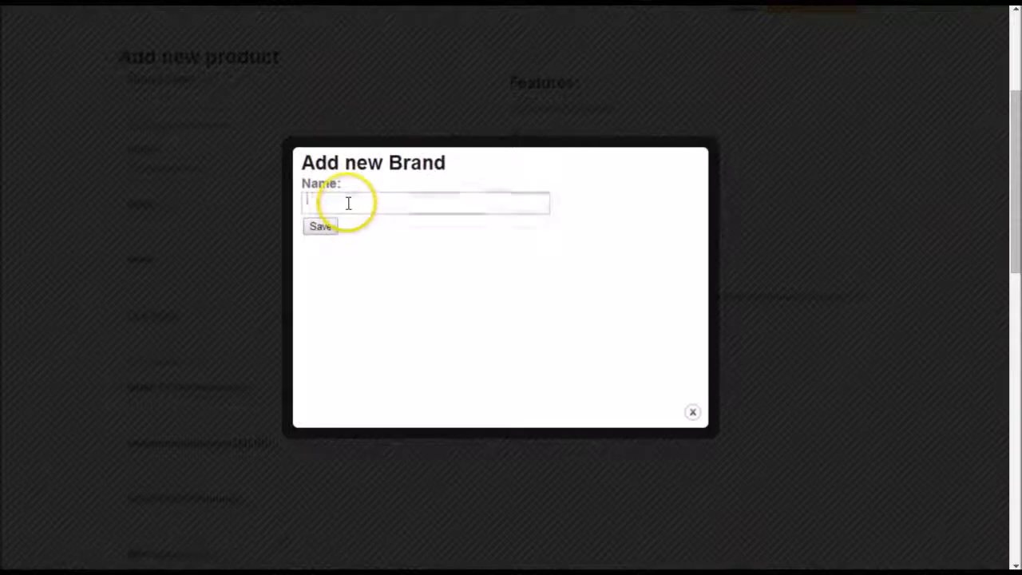
pyautogui.write('AlVIDWORX')
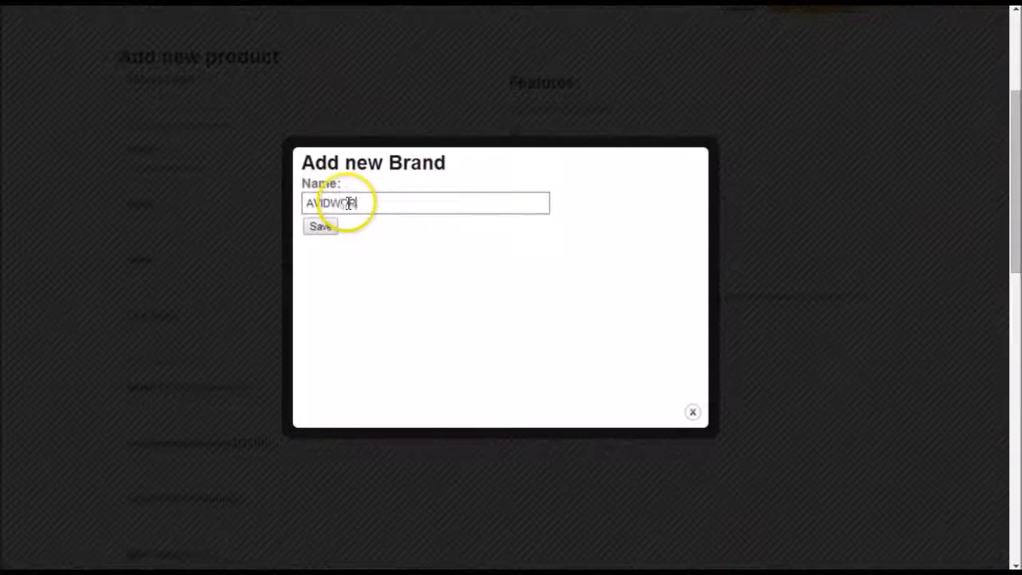
pyautogui.click(320, 227)
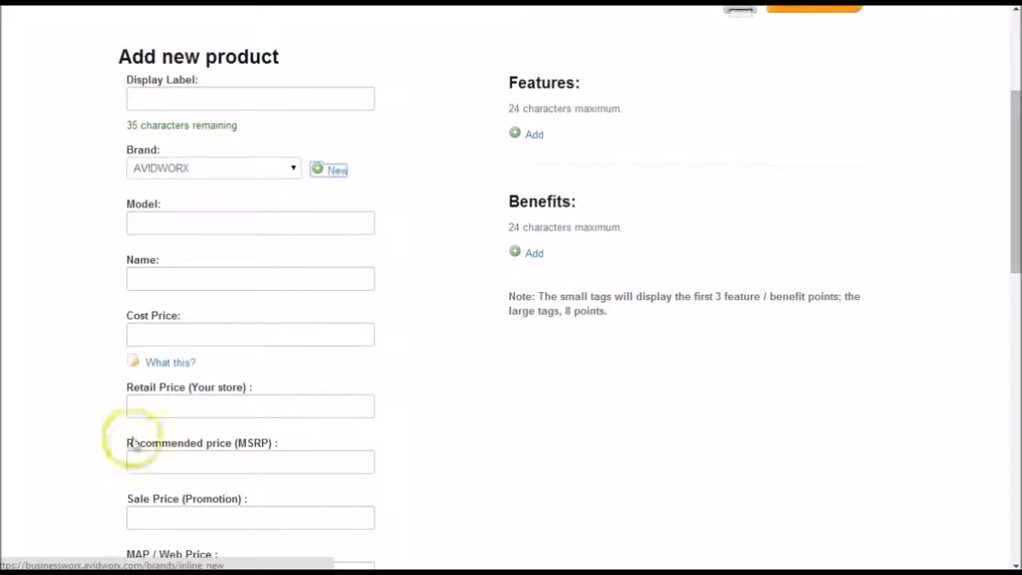
# - Set the new product's model to AVID4567 and its name to 8" AV Receiver
pyautogui.click(174, 224)
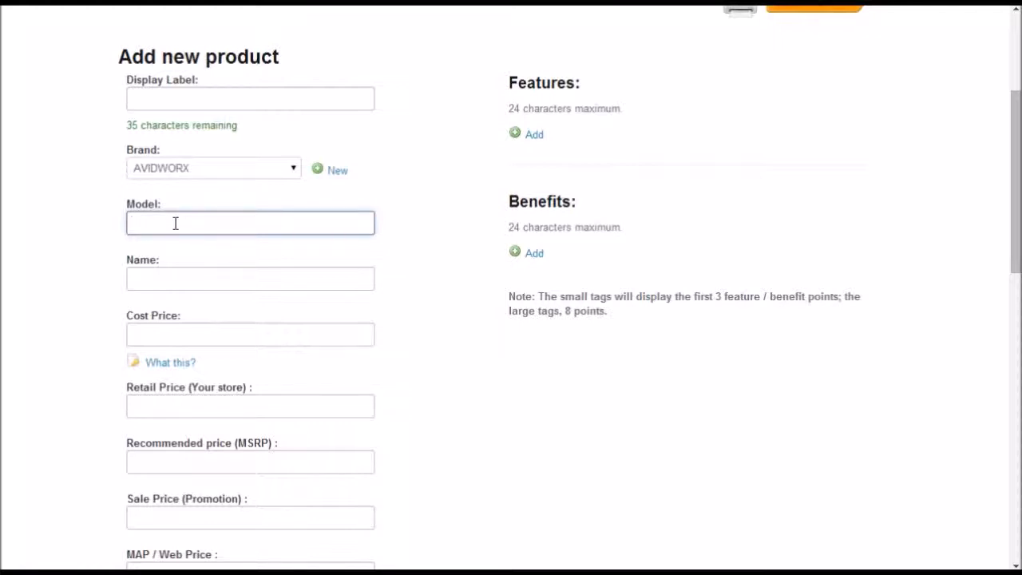
pyautogui.write('AVID45676')
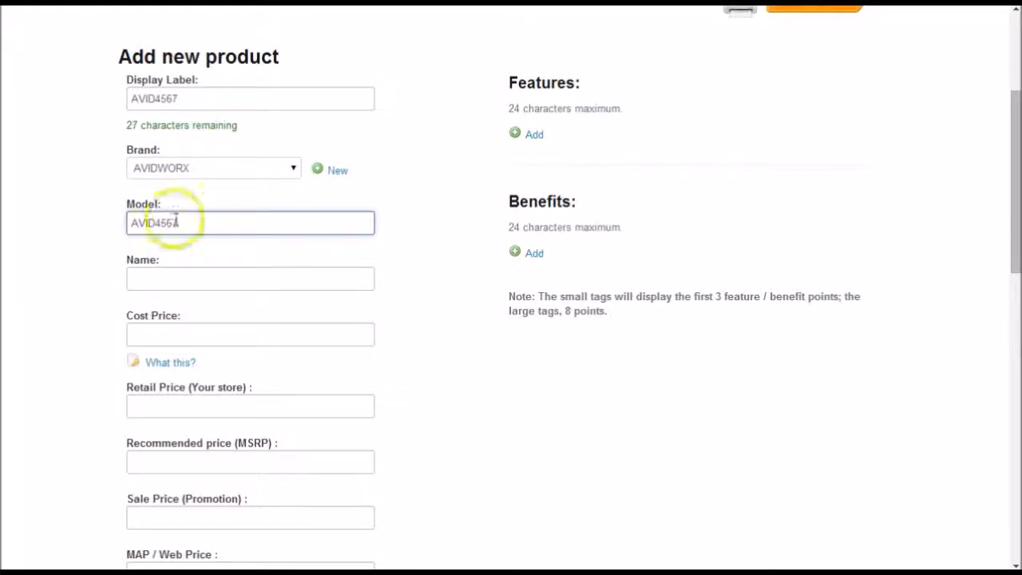
pyautogui.click(177, 276)
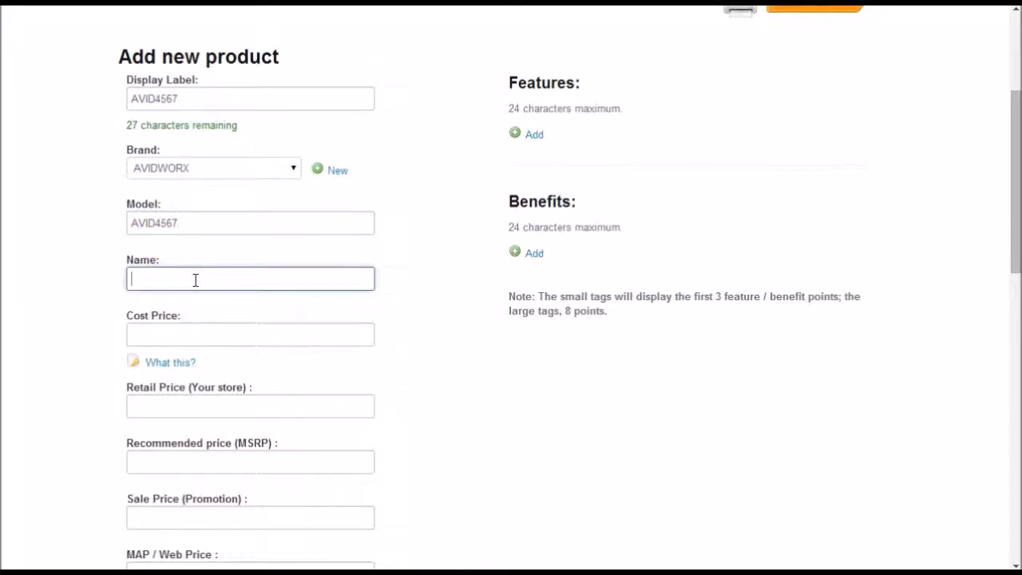
pyautogui.scroll(1, 195, 279)
pyautogui.click(160, 356)
pyautogui.write('8" AV Receiver')
pyautogui.press('Tab')
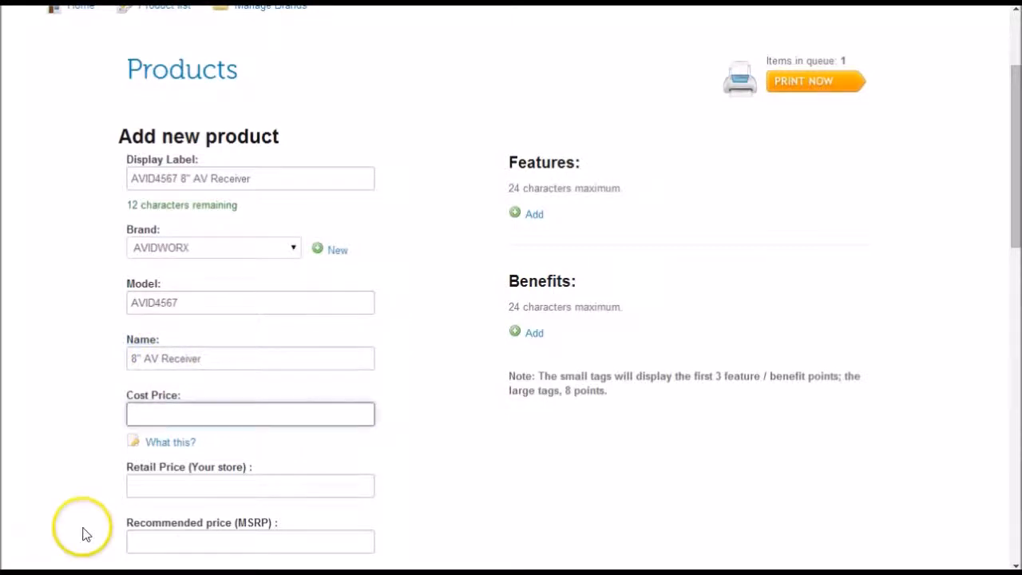
# - Set the cost price to 399.00 and review the legend explaining how cost prices are encoded
pyautogui.click(169, 415)
pyautogui.click(176, 448)
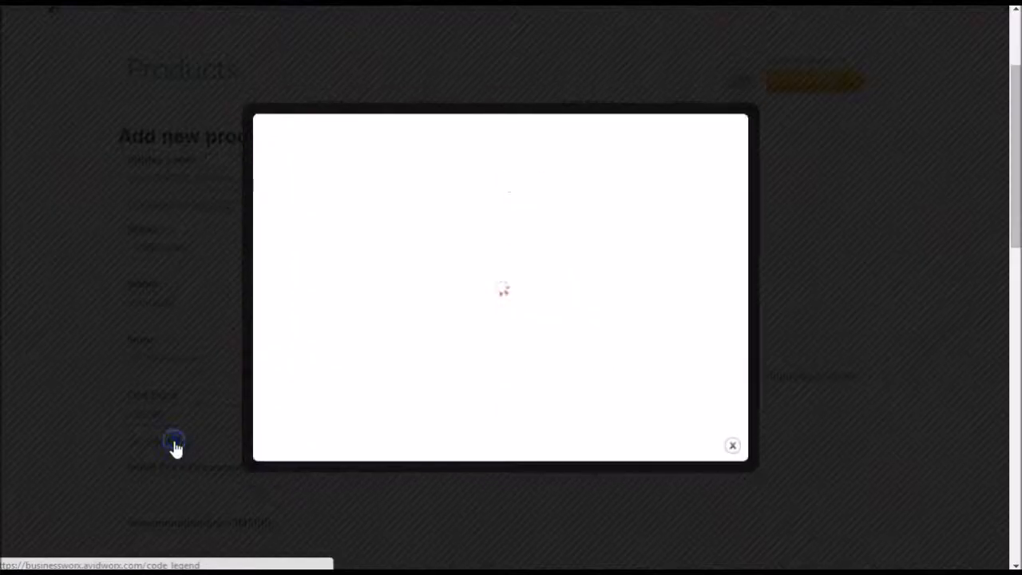
pyautogui.click(363, 252)
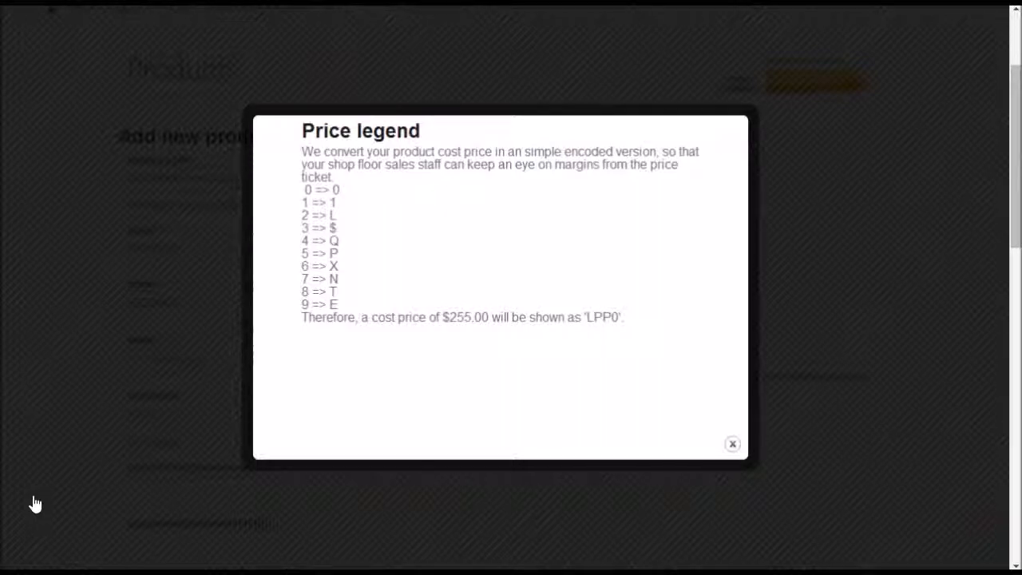
pyautogui.click(732, 445)
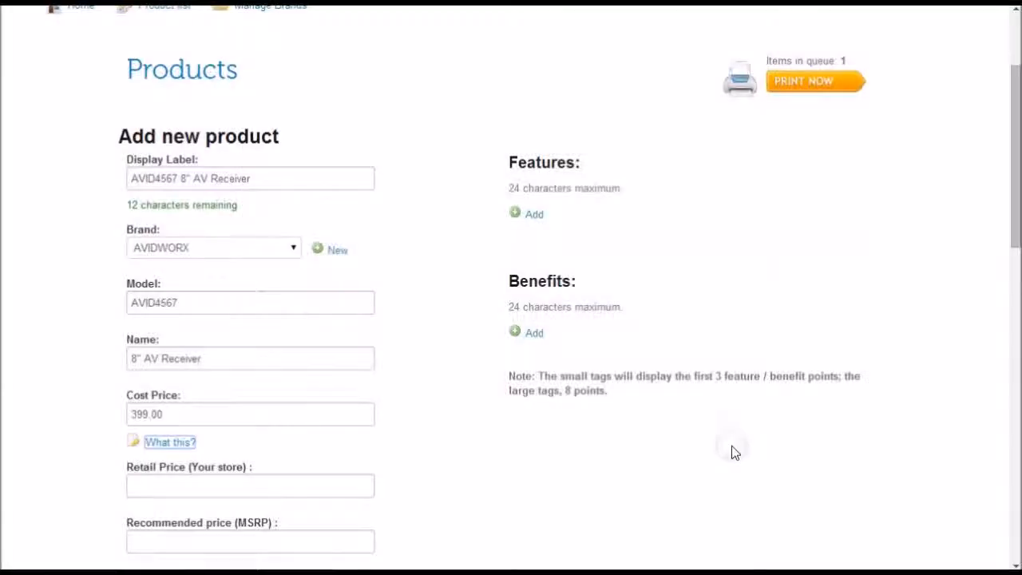
# - Set the retail price to 899.00, the recommended price (MSRP) to 949.00 and the sale price to 799.00
pyautogui.click(213, 485)
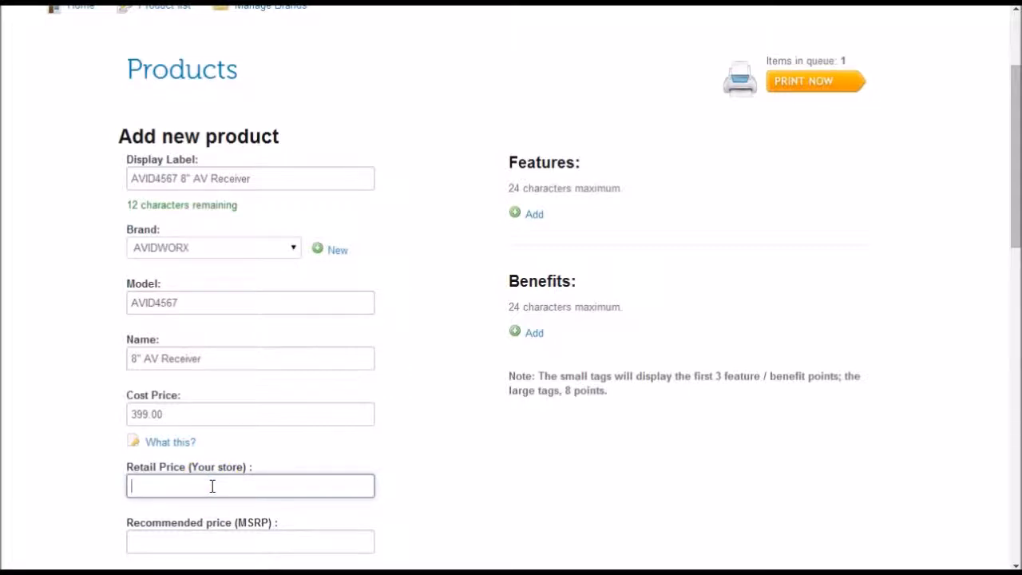
pyautogui.write('899.000')
pyautogui.scroll(-4, 358, 420)
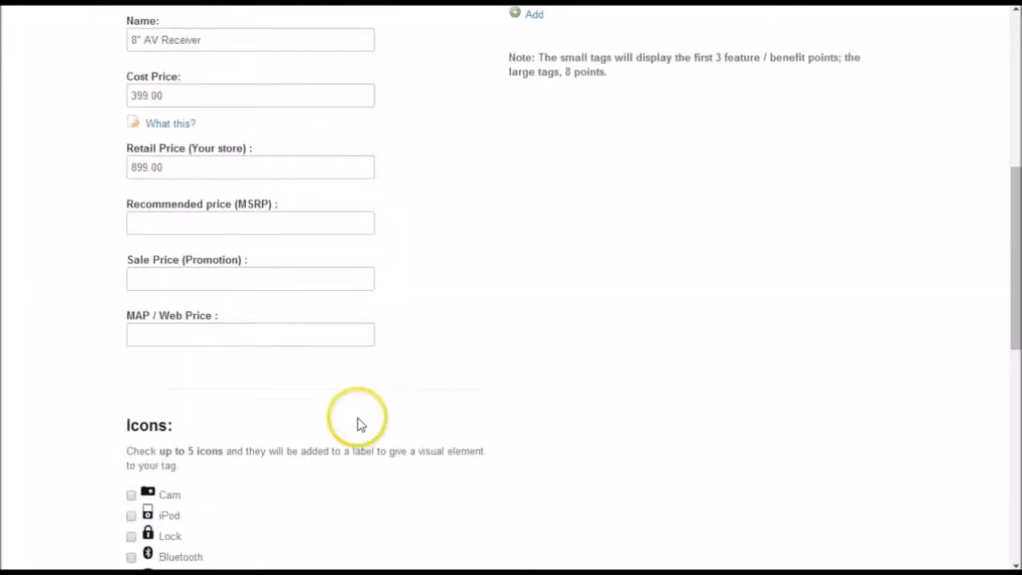
pyautogui.click(242, 232)
pyautogui.write('949.00')
pyautogui.click(283, 420)
pyautogui.click(265, 295)
pyautogui.click(172, 274)
pyautogui.write('799.00')
pyautogui.press('Tab')
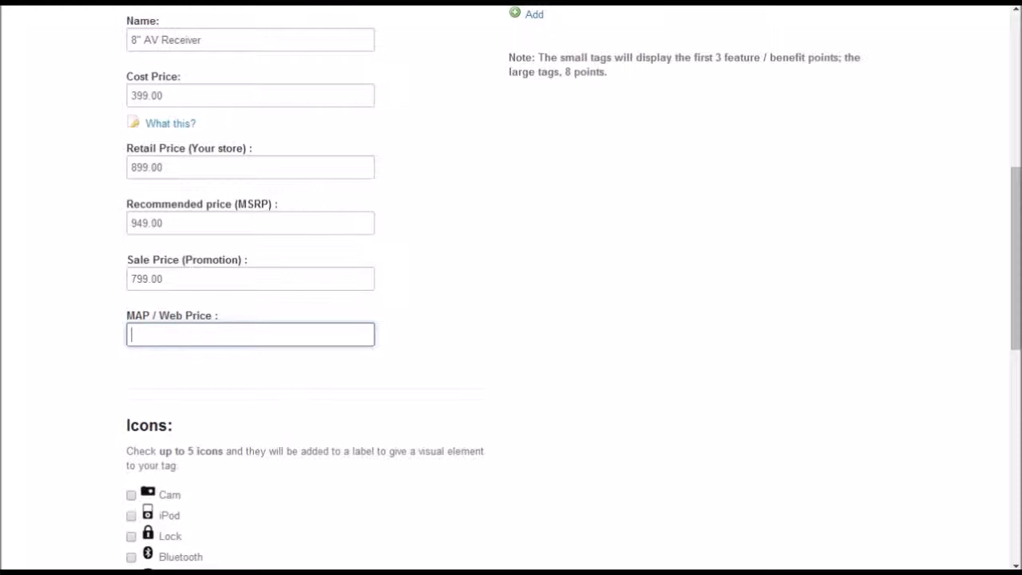
# - Select the iPod, Bluetooth, Android, Navigation and Pandora icons for the new product's tag
pyautogui.scroll(-5, 396, 412)
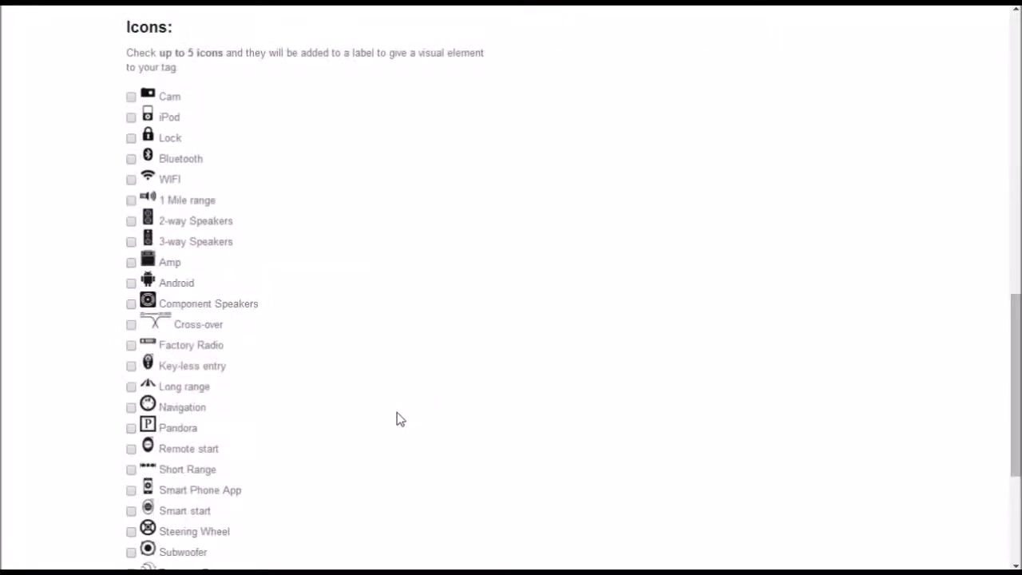
pyautogui.click(349, 445)
pyautogui.click(120, 130)
pyautogui.click(130, 117)
pyautogui.click(131, 159)
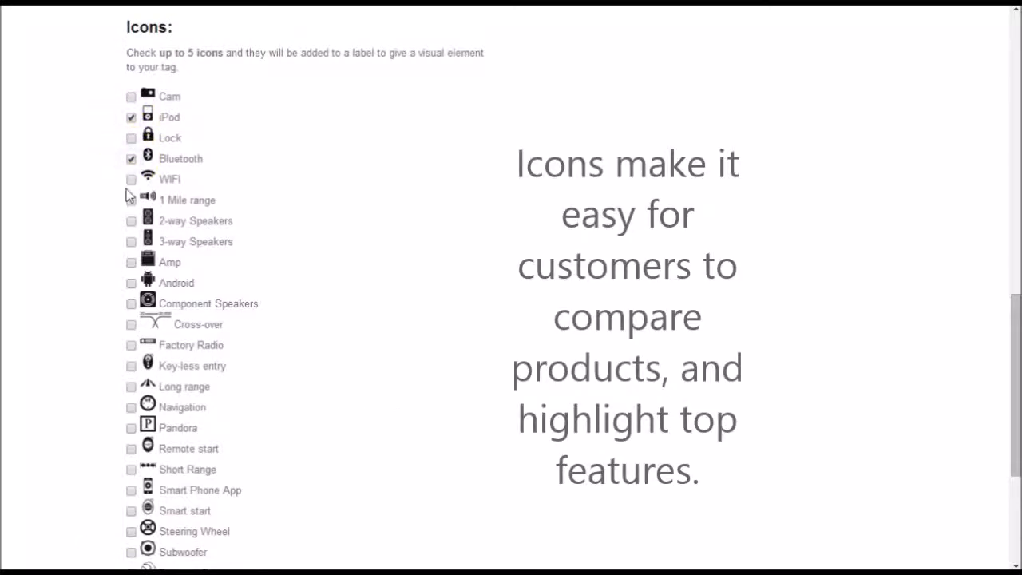
pyautogui.click(130, 283)
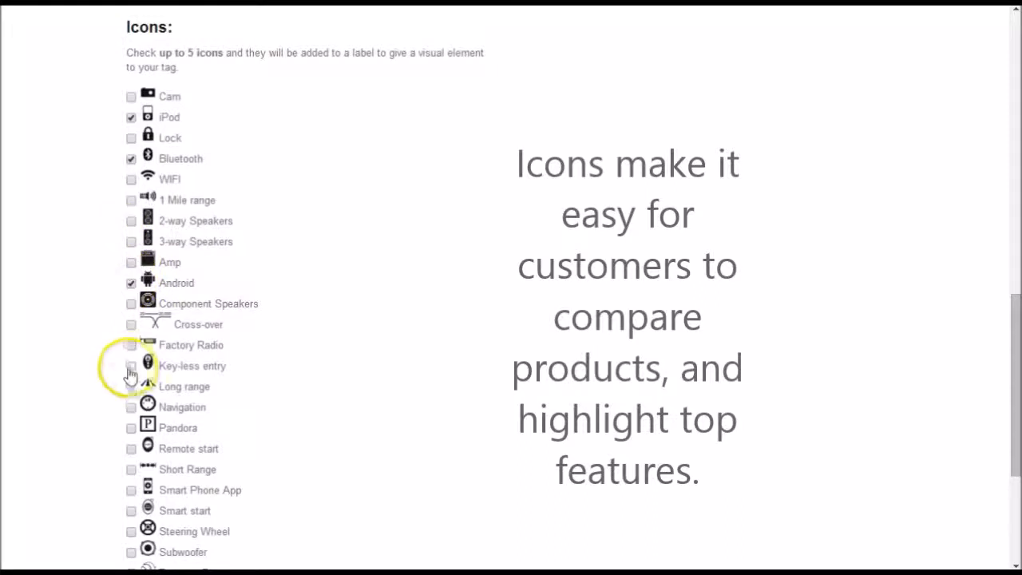
pyautogui.click(130, 407)
pyautogui.click(131, 428)
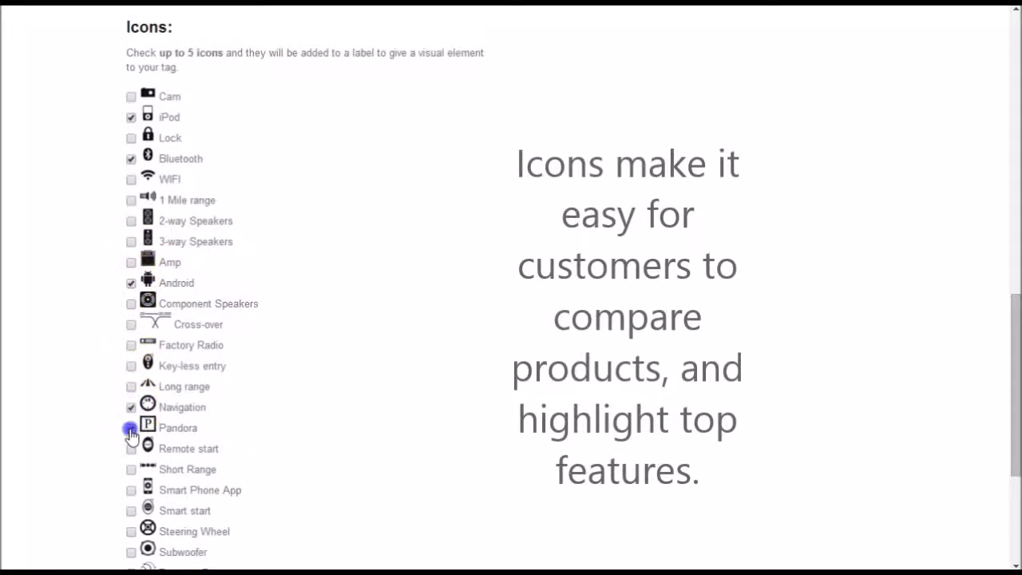
pyautogui.scroll(-2, 388, 435)
# - Add the features 8" LED Screen, 1280x720 Resolution, Double DIN, Bluetooth Enabled, 2x USB 2.0 Ports, MirrorLink, HD Radio and SiriusXM
pyautogui.scroll(12, 575, 490)
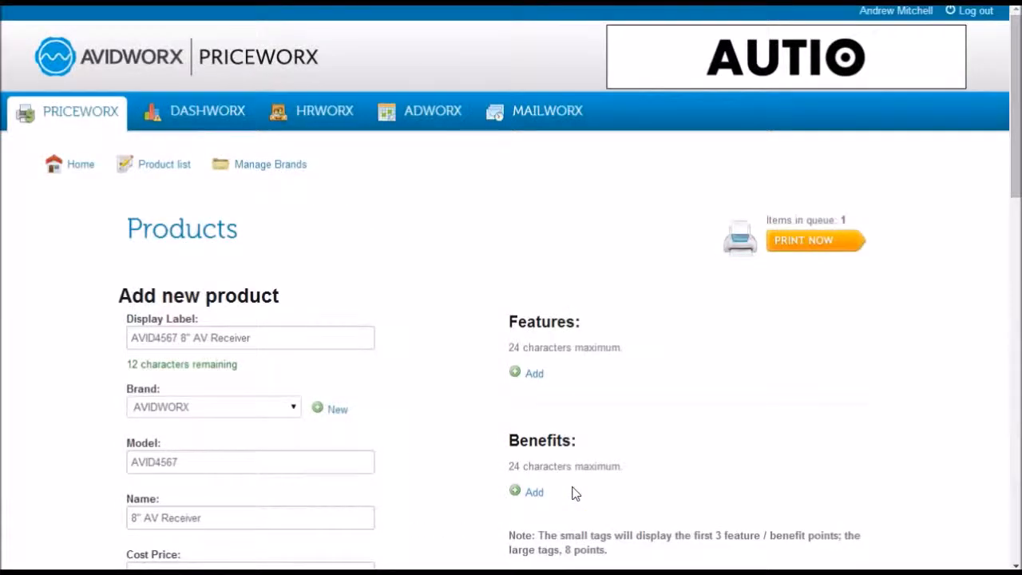
pyautogui.click(612, 435)
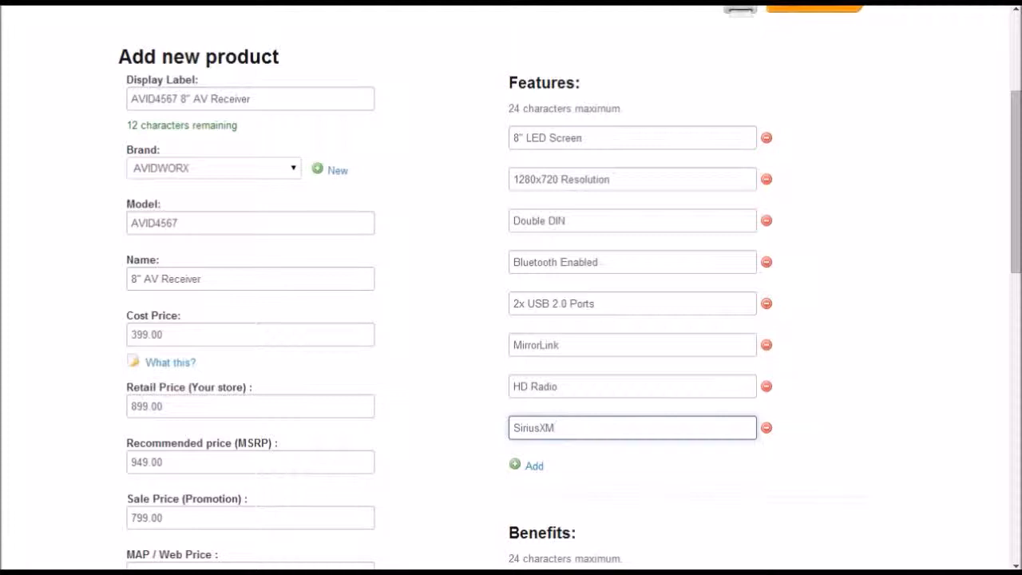
# - Enter "Hands-free safety" as the first benefit of the new AV receiver
pyautogui.scroll(-5, 470, 448)
pyautogui.scroll(2, 471, 447)
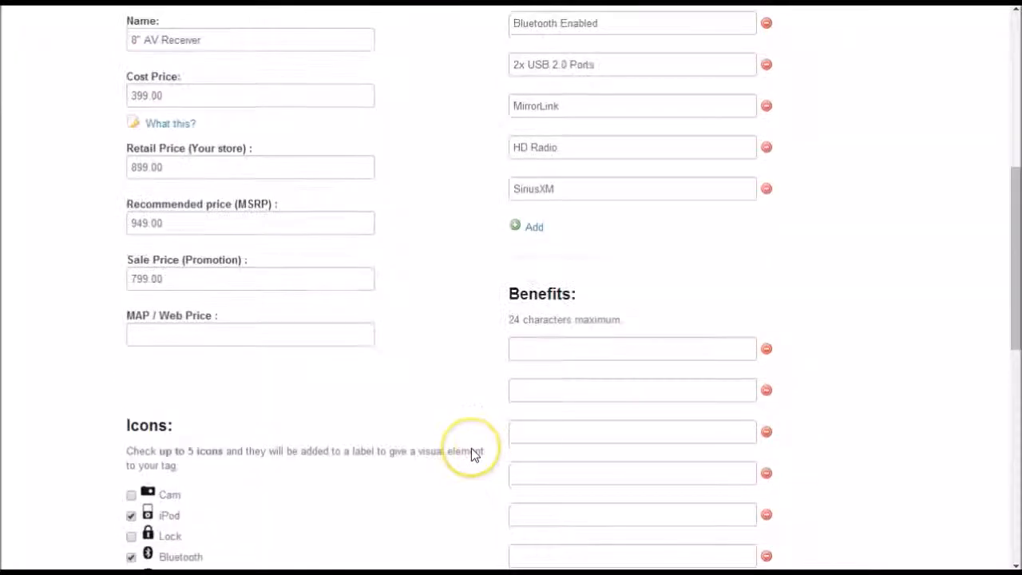
pyautogui.scroll(-1, 471, 448)
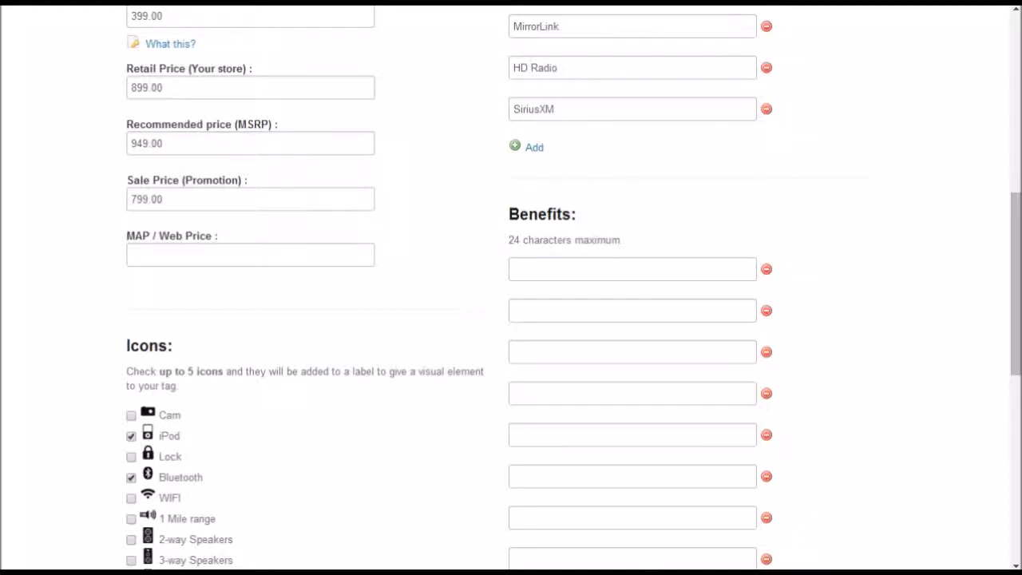
pyautogui.click(550, 269)
pyautogui.write('Hands-')
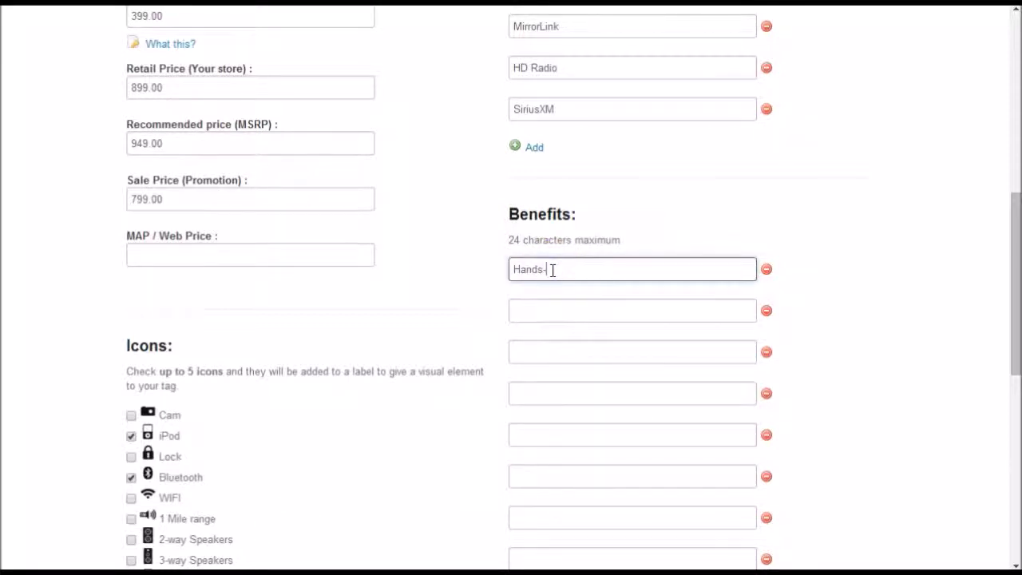
pyautogui.write('free safety')
pyautogui.press('Tab')
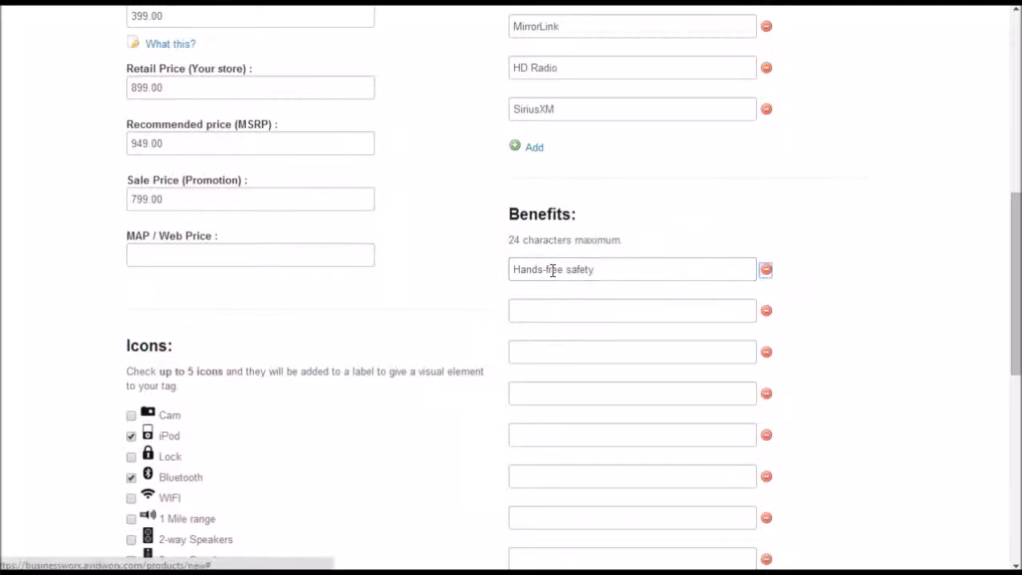
# - Add "Smart phone apps" and "Easy installation" as the second and third benefits of the new AV receiver
pyautogui.press('Tab')
pyautogui.write('Smart')
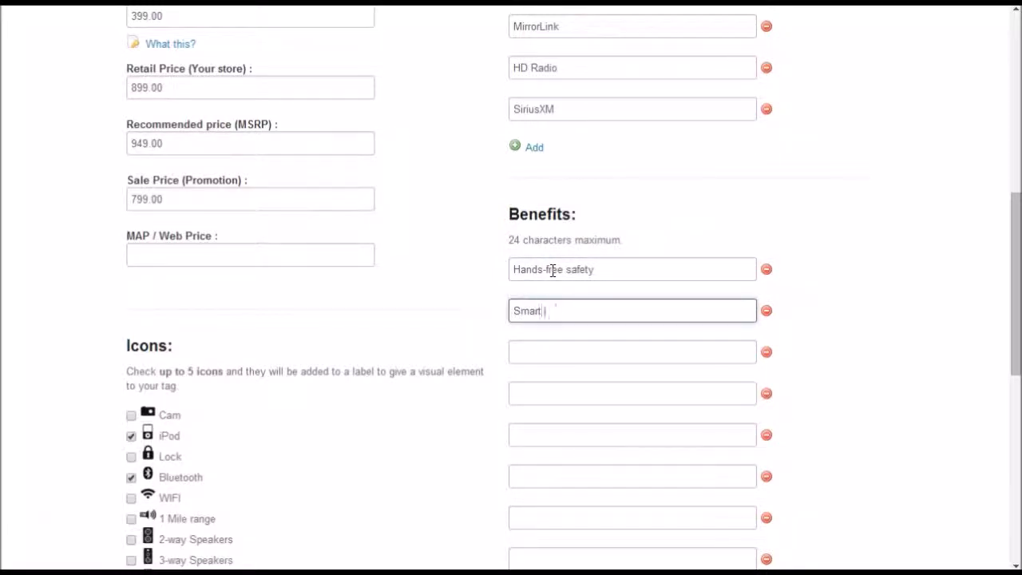
pyautogui.write(' phone apps')
pyautogui.click(554, 354)
pyautogui.write('Easy installation')
pyautogui.click(354, 502)
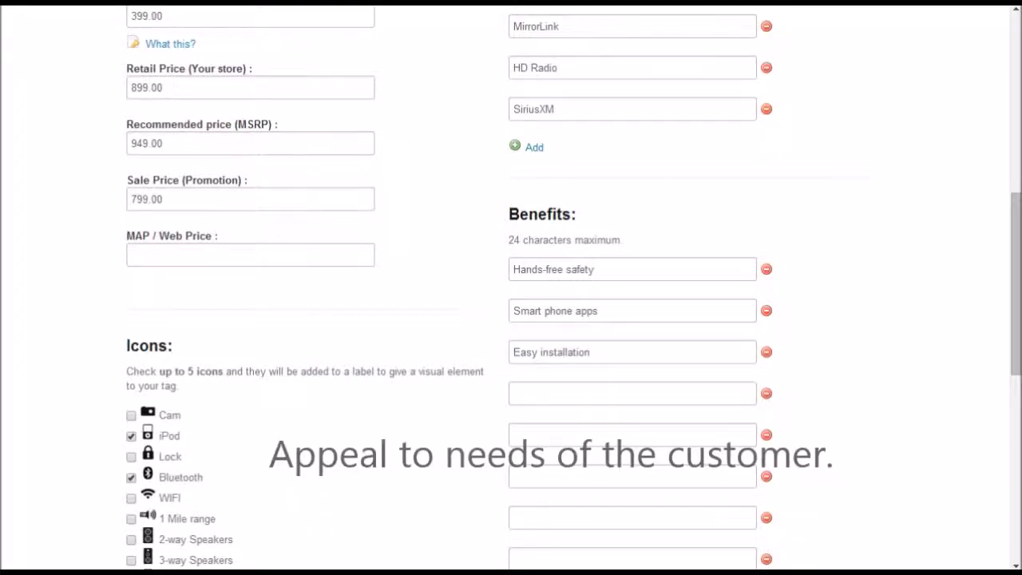
# - Add "HD Smartphone playback" and "Navigate using phone" as the fourth and fifth benefits
pyautogui.click(554, 393)
pyautogui.write('h')
pyautogui.press('BackSpace')
pyautogui.write('HD Smartphone playback')
pyautogui.press('Tab')
pyautogui.press('Tab')
pyautogui.write('Navigate using phone')
# - Add "Large Icons", "Superior sound quality" and "Steering control input" as the sixth to eighth benefits
pyautogui.press('Tab')
pyautogui.press('Tab')
pyautogui.write('Large Icons')
pyautogui.press('Tab')
pyautogui.press('Tab')
pyautogui.write('Superior sound quality')
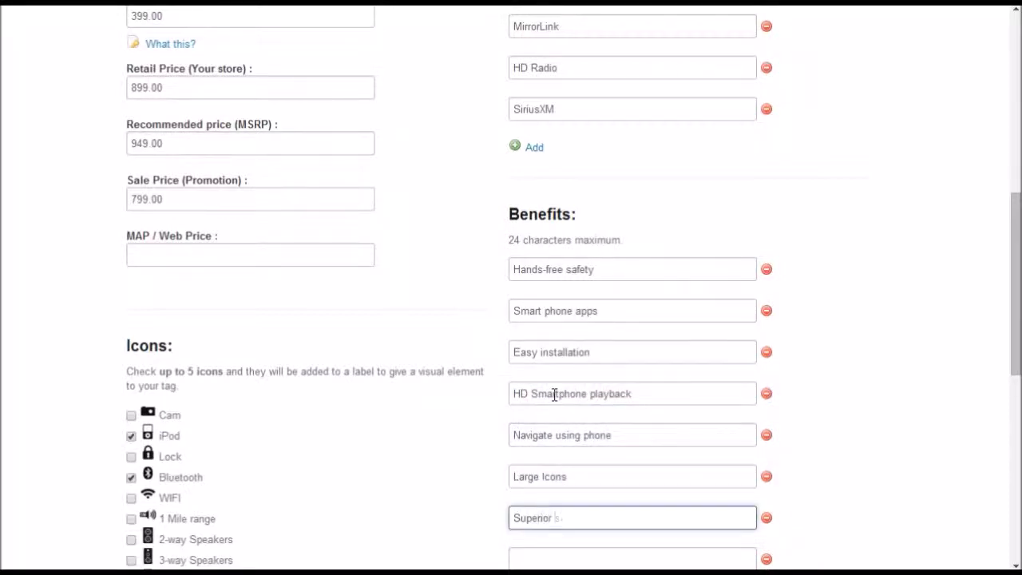
pyautogui.press('Tab')
pyautogui.press('Tab')
pyautogui.write('Steering control input')
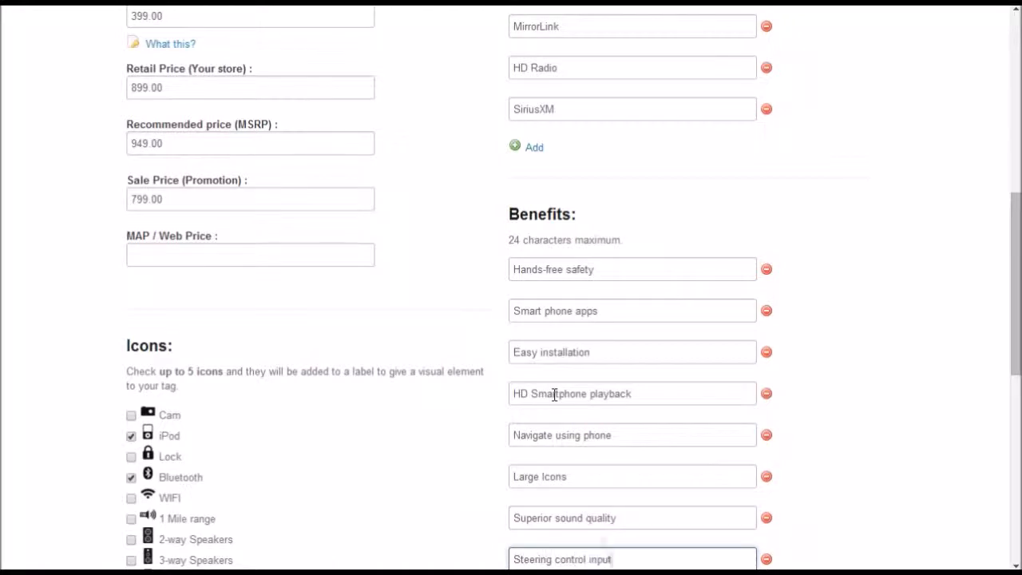
pyautogui.scroll(-1, 335, 499)
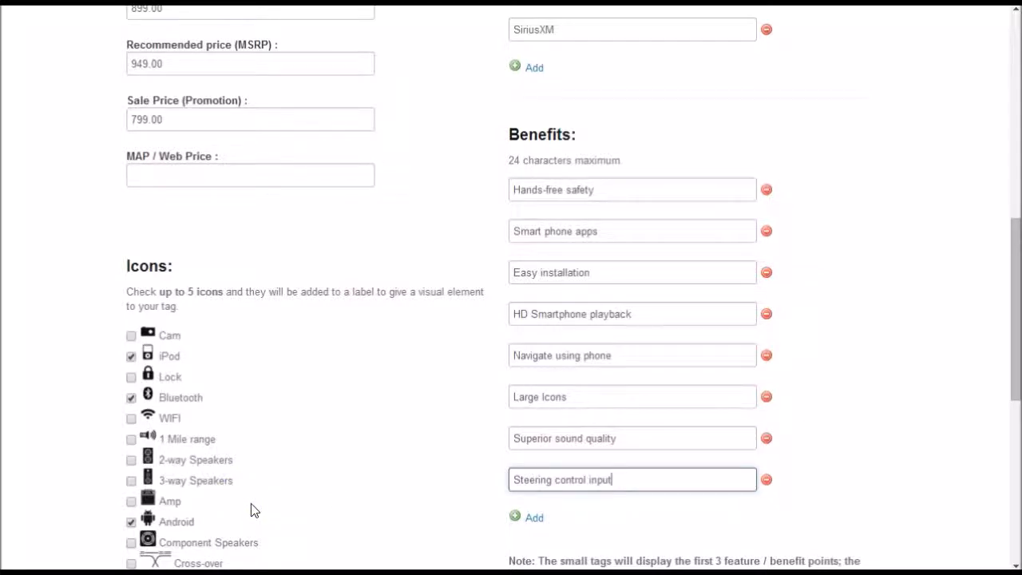
# - Add an extra blank benefit row and try to save the new product
pyautogui.click(534, 519)
pyautogui.scroll(-10, 457, 502)
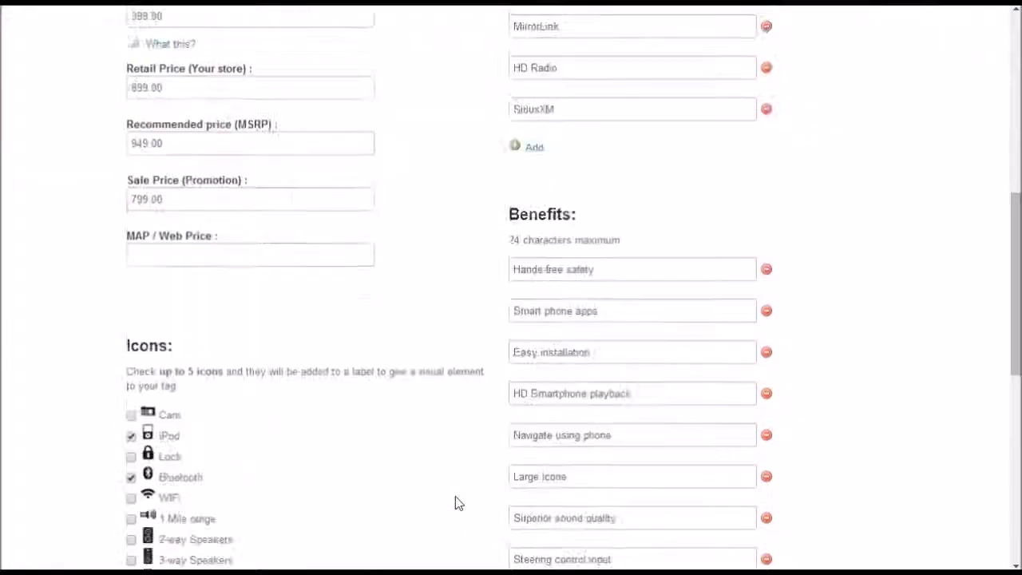
pyautogui.scroll(-3, 458, 503)
pyautogui.click(147, 499)
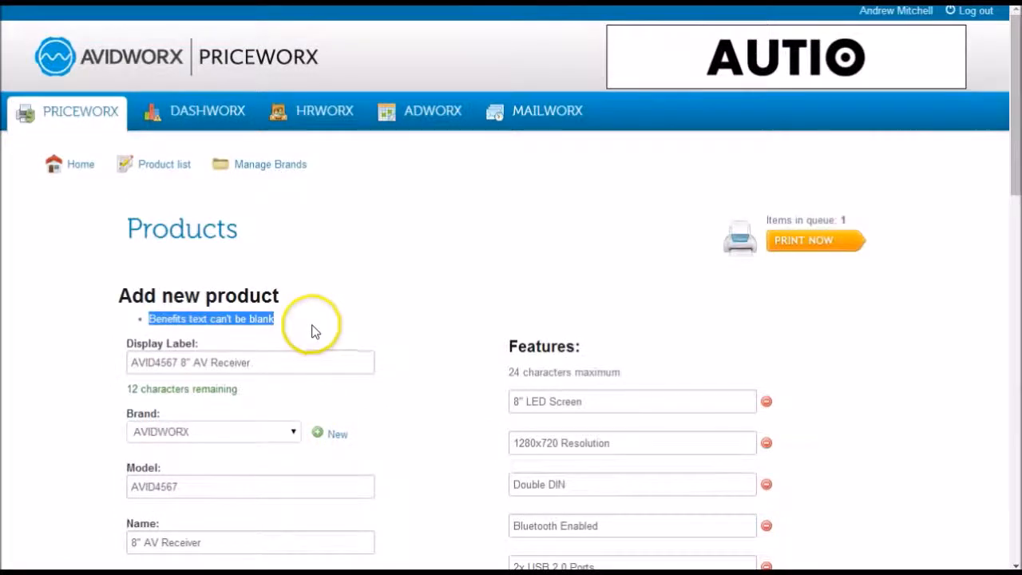
pyautogui.click(293, 317)
pyautogui.moveTo(292, 317); pyautogui.dragTo(100, 317)
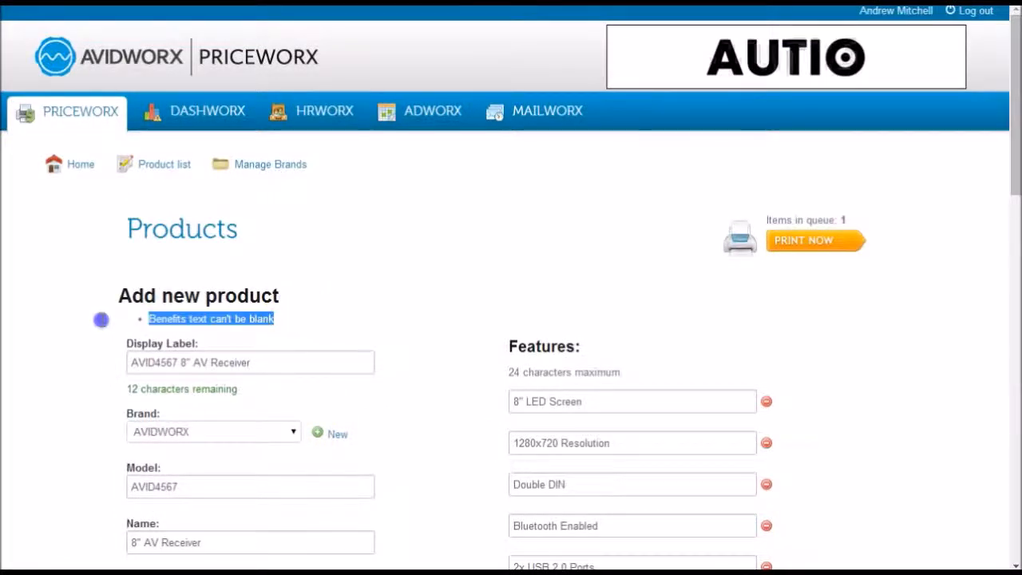
# - Remove the blank row at the end of the benefits and save the new product
pyautogui.scroll(-5, 436, 344)
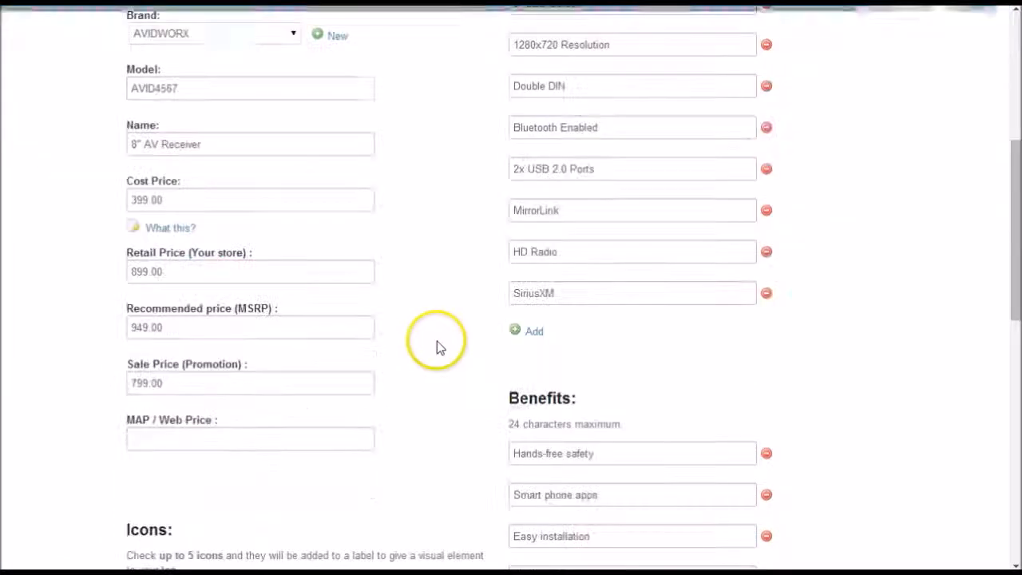
pyautogui.scroll(-4, 787, 497)
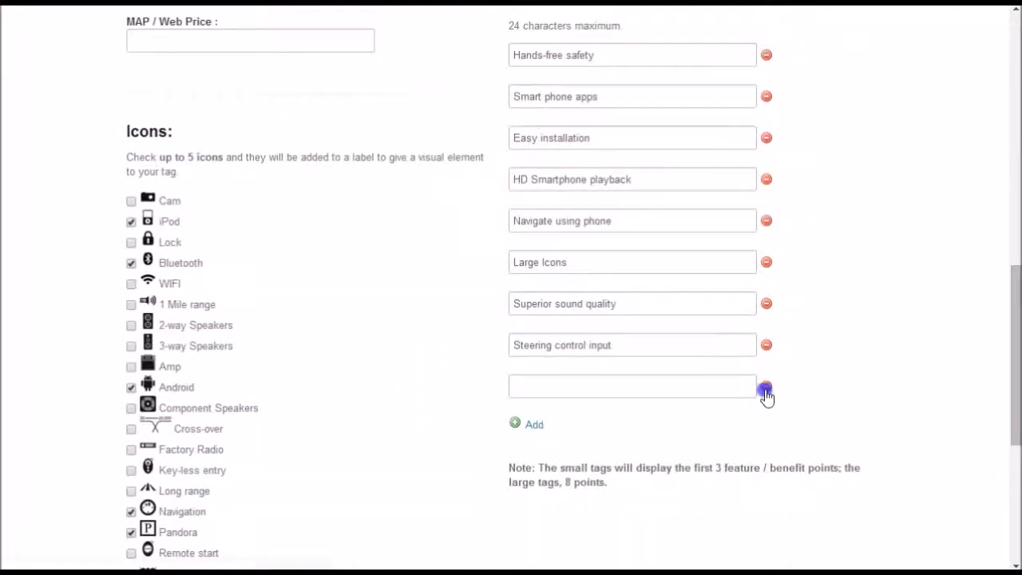
pyautogui.click(766, 386)
pyautogui.scroll(-5, 411, 411)
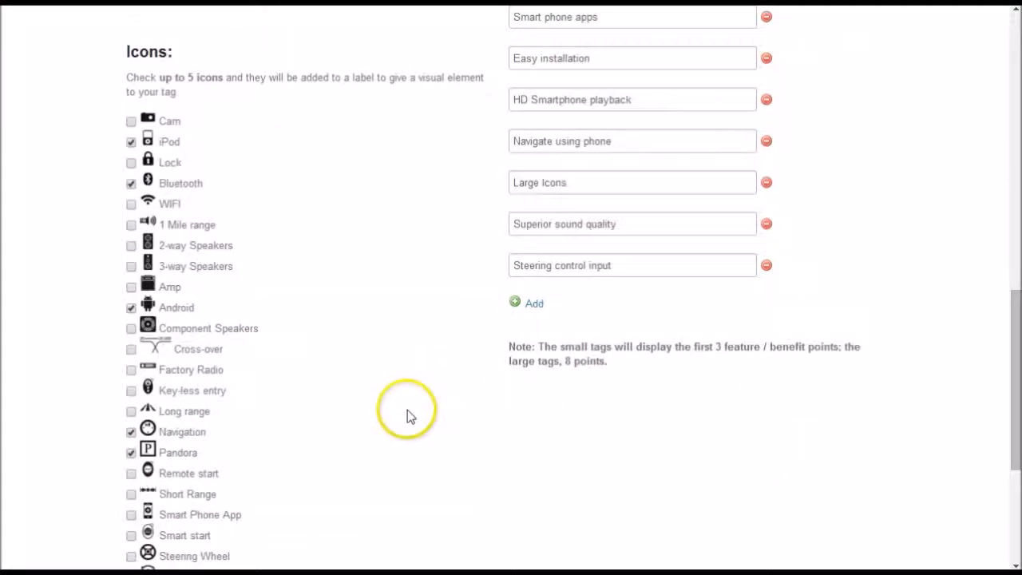
pyautogui.click(144, 499)
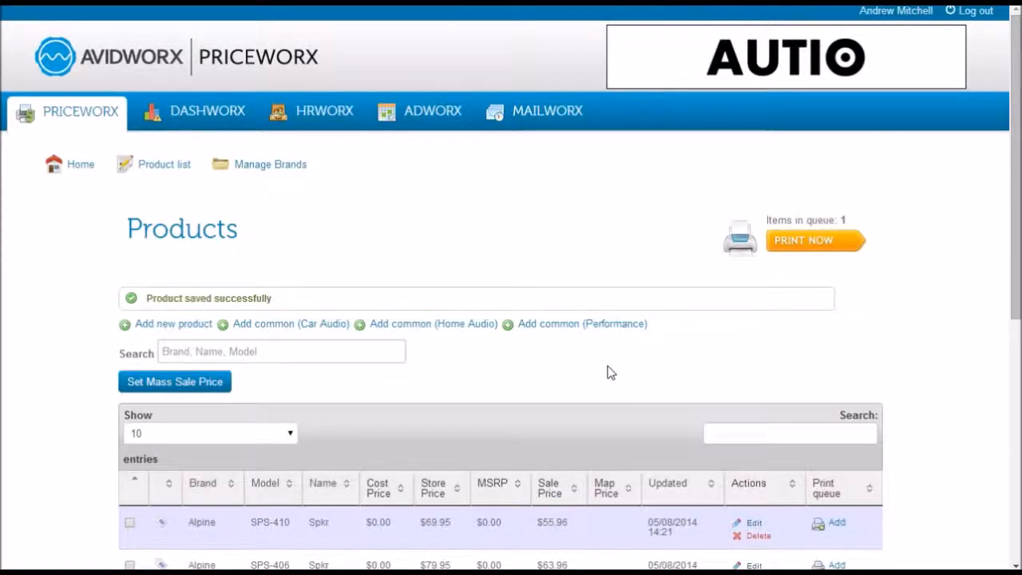
# - Sort the product list by update date, newest first, and add the AVID4567 receiver to the print queue
pyautogui.scroll(-1, 607, 372)
pyautogui.scroll(-1, 608, 372)
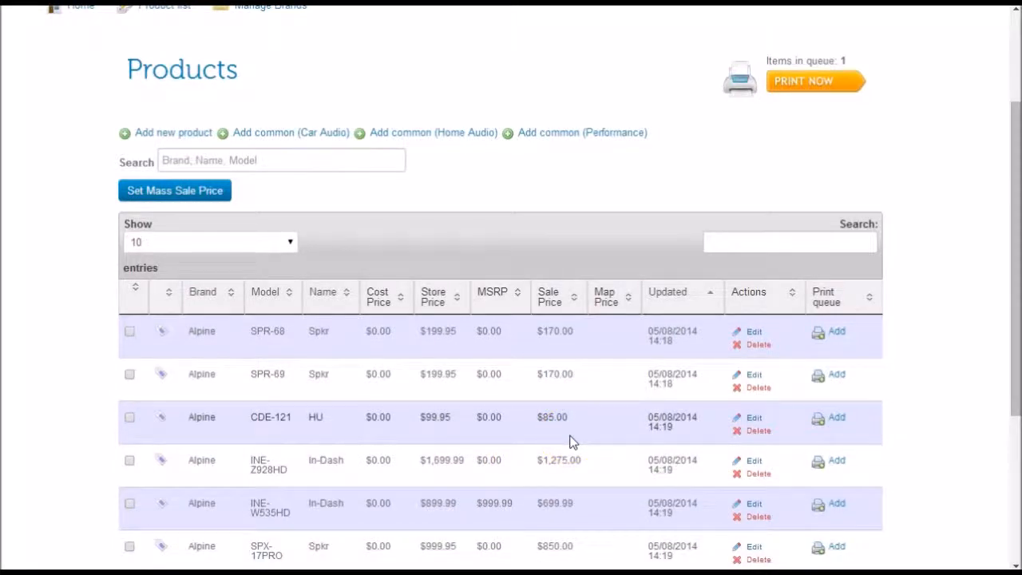
pyautogui.click(755, 243)
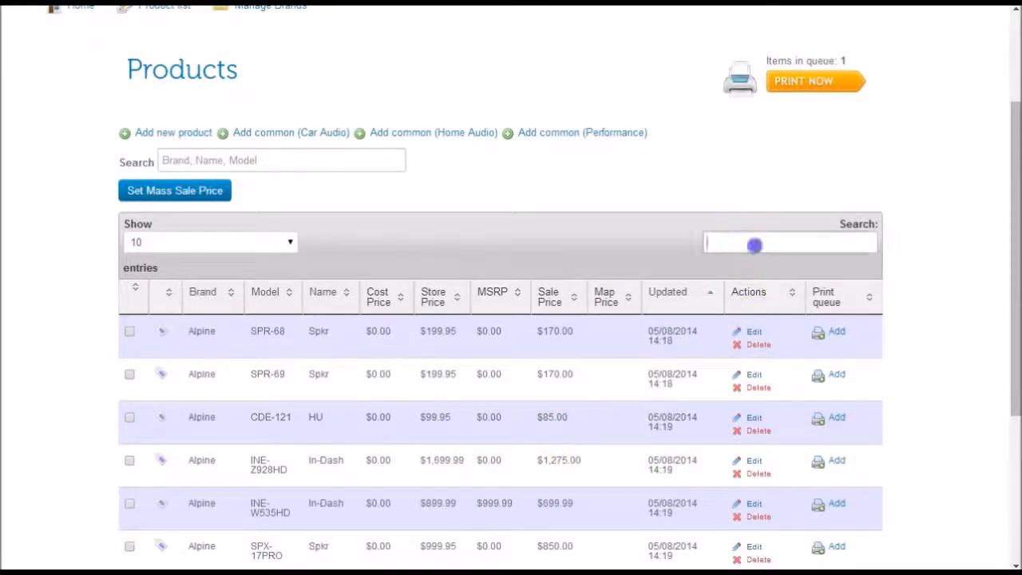
pyautogui.click(693, 295)
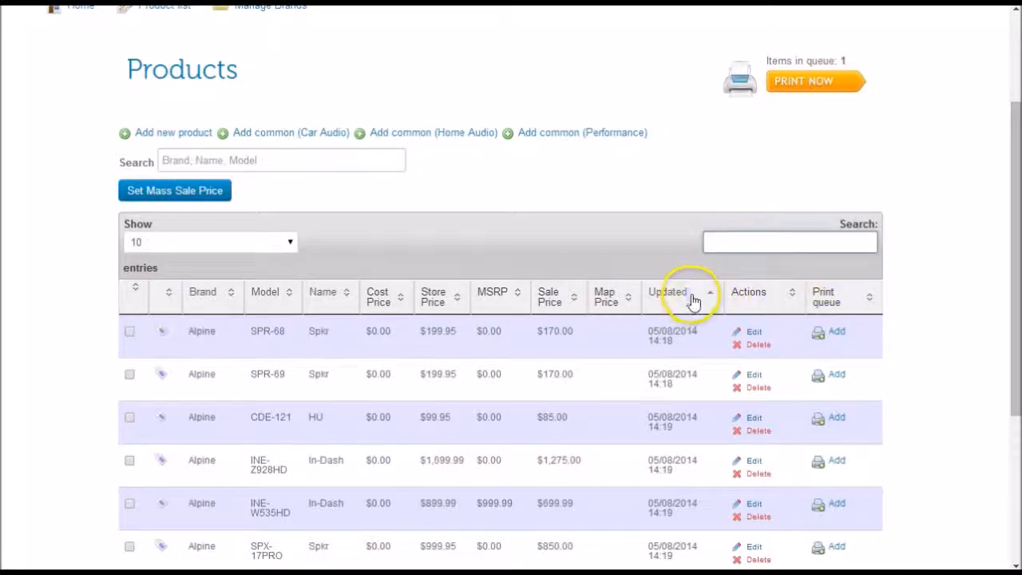
pyautogui.click(693, 297)
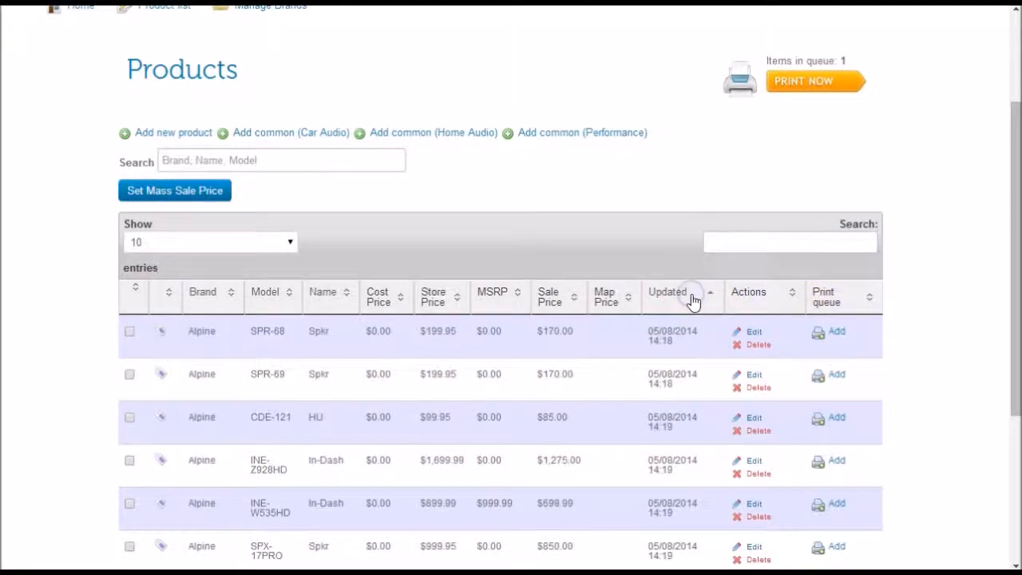
pyautogui.click(692, 297)
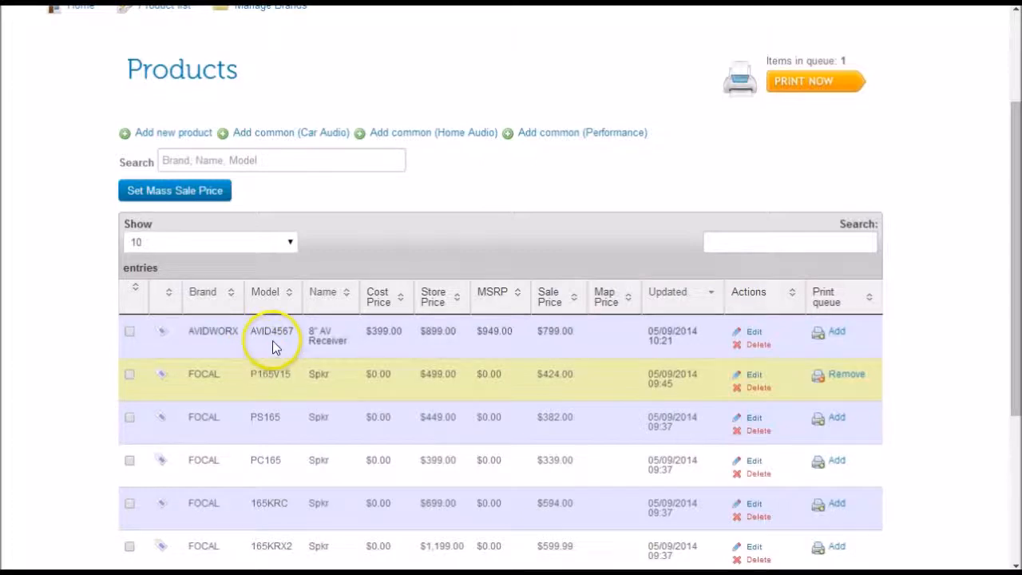
pyautogui.click(840, 338)
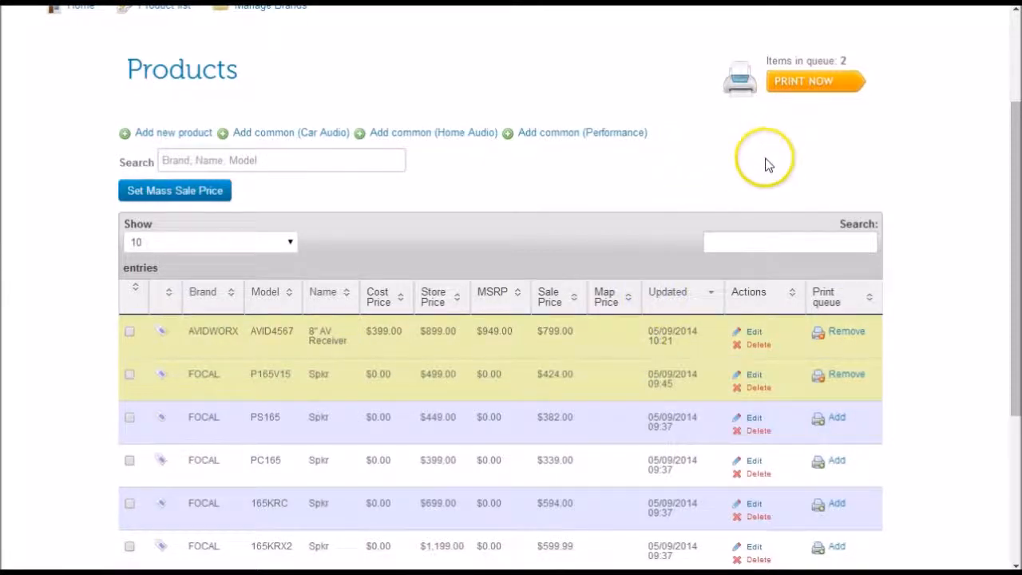
# - Select the ten listed products from AVID4567 to P165V30 and set a mass sale discount of 20 percent on them
pyautogui.scroll(-2, 539, 241)
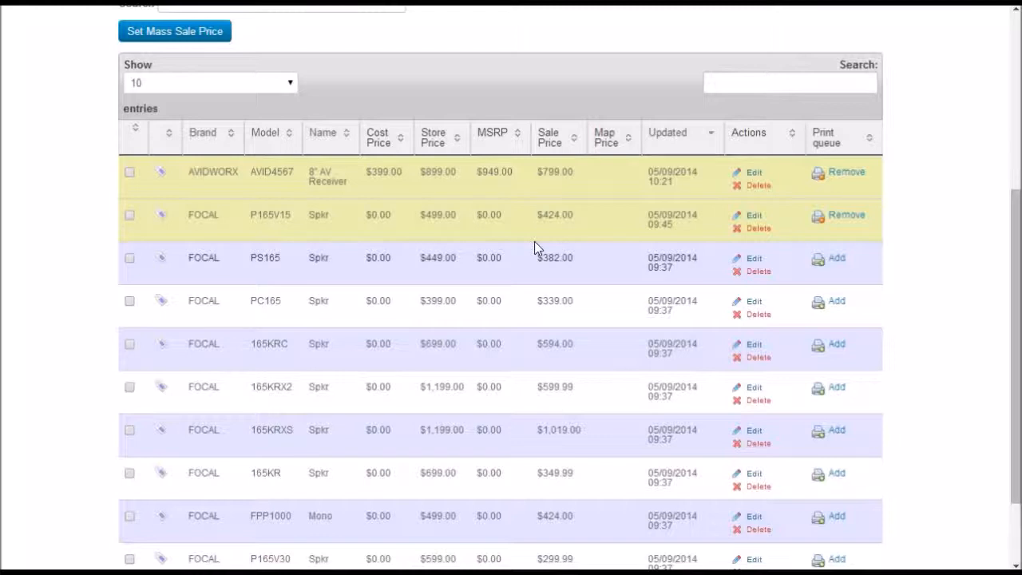
pyautogui.click(130, 171)
pyautogui.click(129, 215)
pyautogui.click(129, 257)
pyautogui.click(130, 301)
pyautogui.click(129, 344)
pyautogui.click(130, 388)
pyautogui.click(129, 430)
pyautogui.click(129, 474)
pyautogui.click(129, 516)
pyautogui.click(130, 558)
pyautogui.click(170, 31)
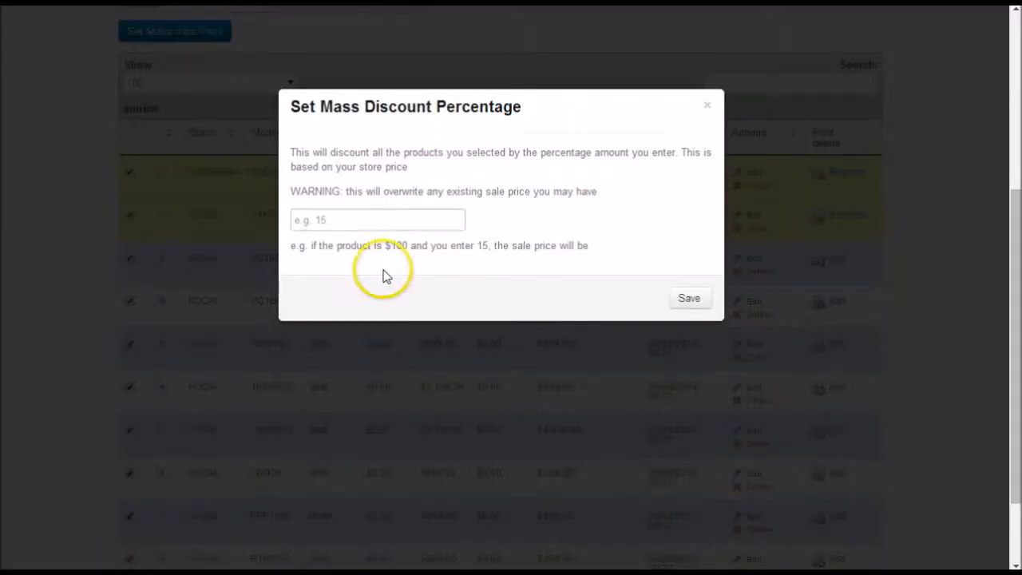
pyautogui.click(364, 222)
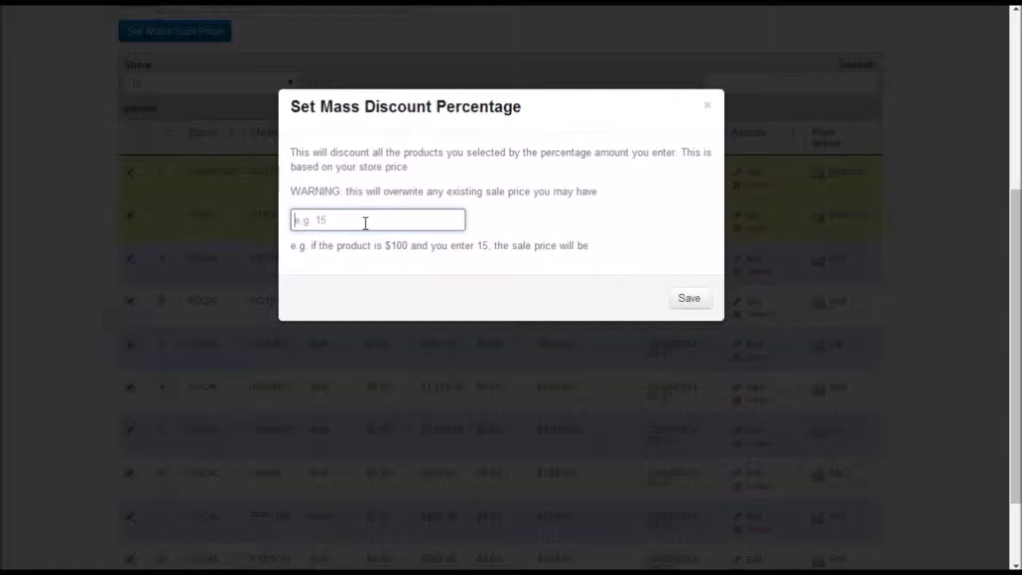
pyautogui.write('20')
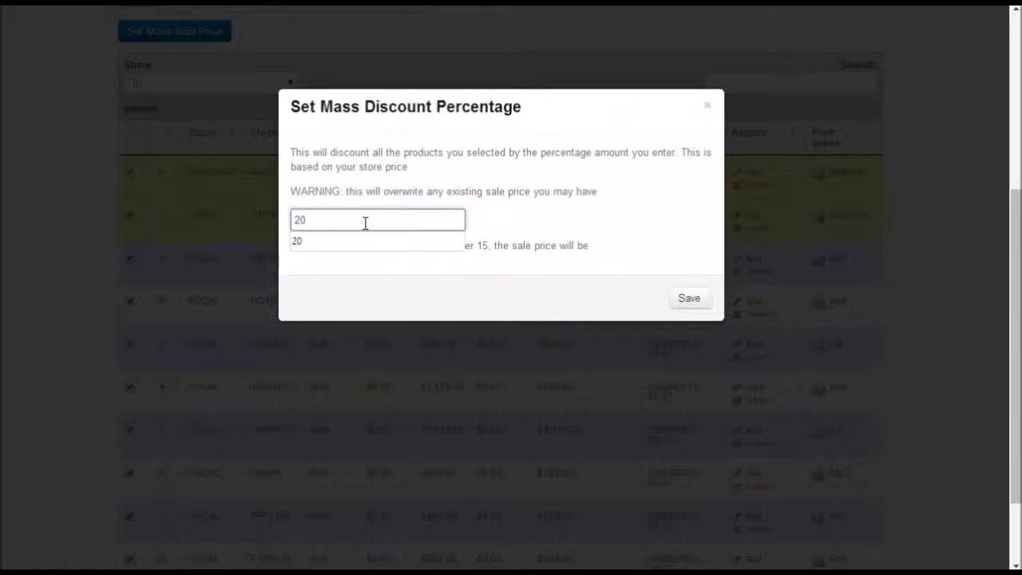
pyautogui.click(690, 301)
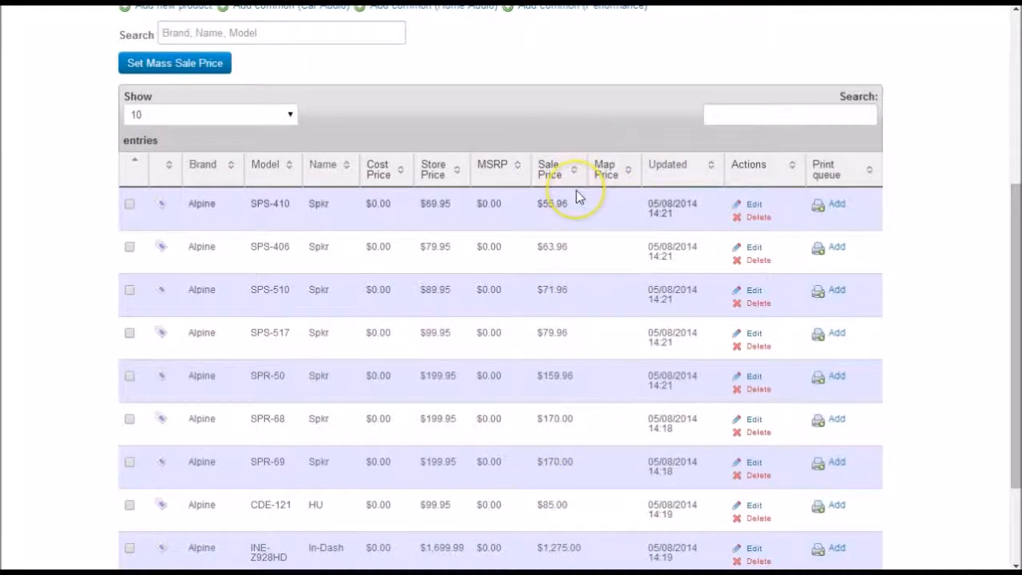
# - Sort the product list by update date again, newest first, and review the sale prices of the discounted products
pyautogui.click(688, 169)
pyautogui.click(689, 169)
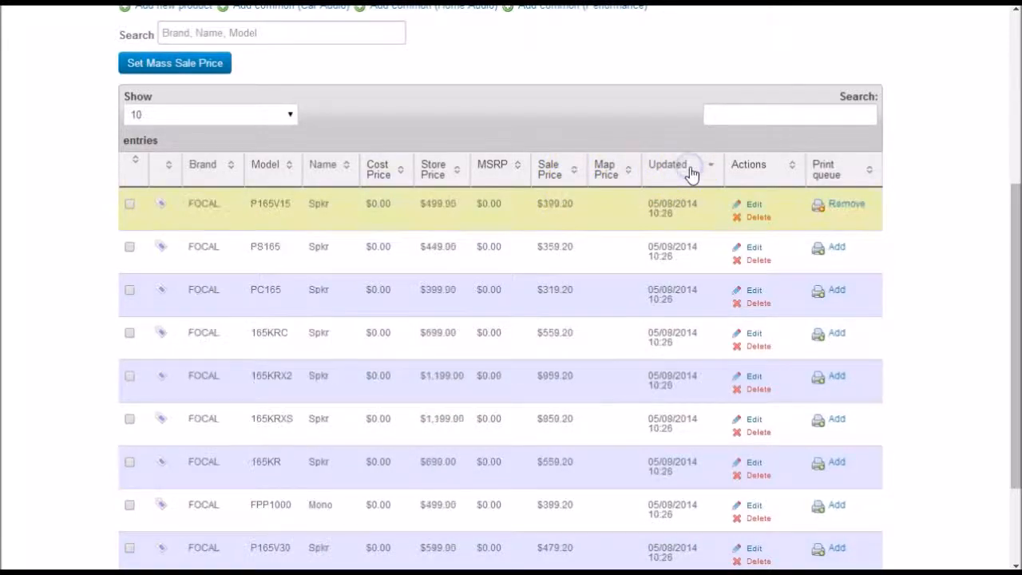
pyautogui.scroll(-3, 397, 346)
pyautogui.scroll(2, 391, 343)
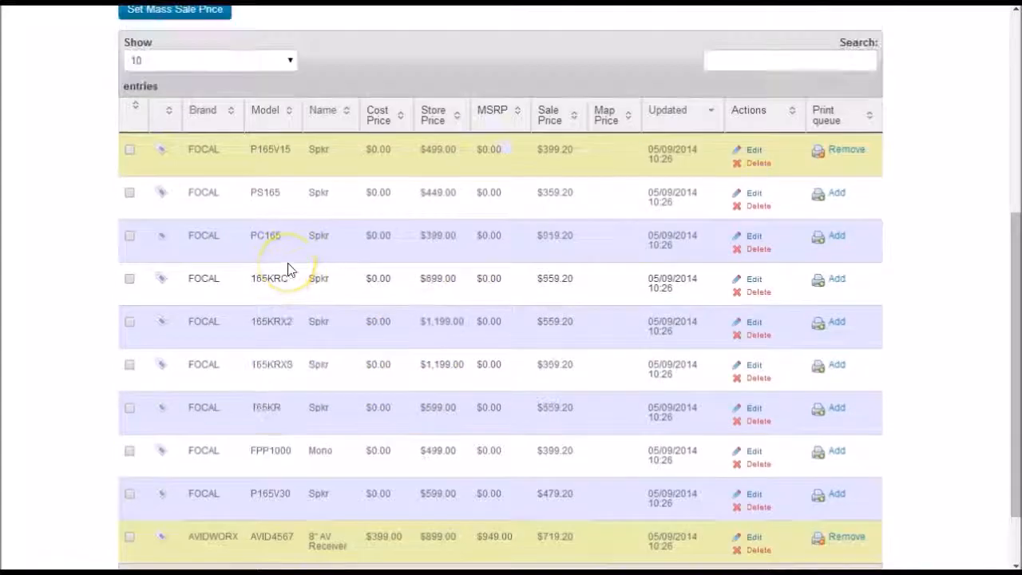
# - Open label printing for the queued tags and preview the Sale and MSRP styles at the 4" x 1" size
pyautogui.scroll(5, 766, 522)
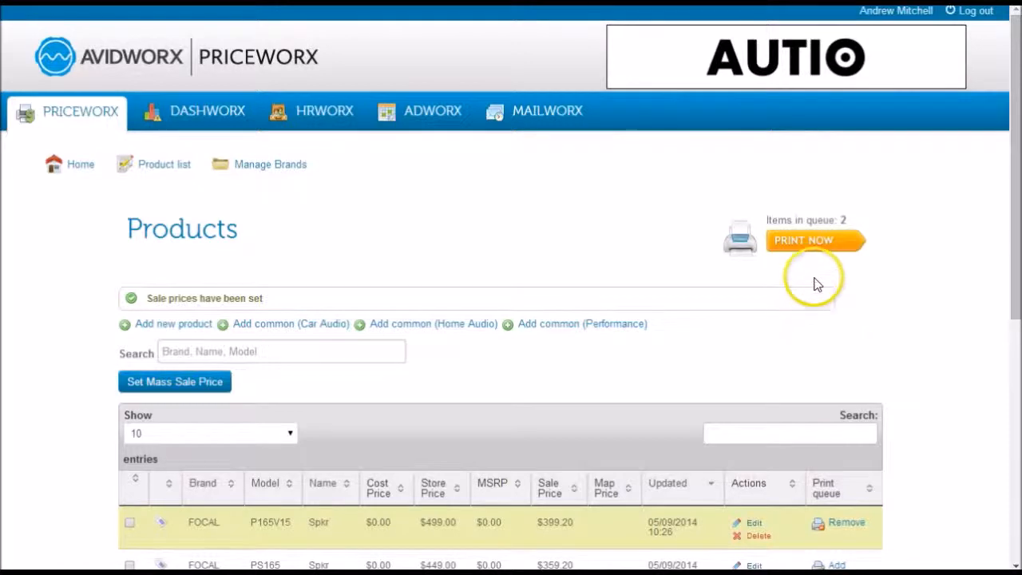
pyautogui.click(813, 244)
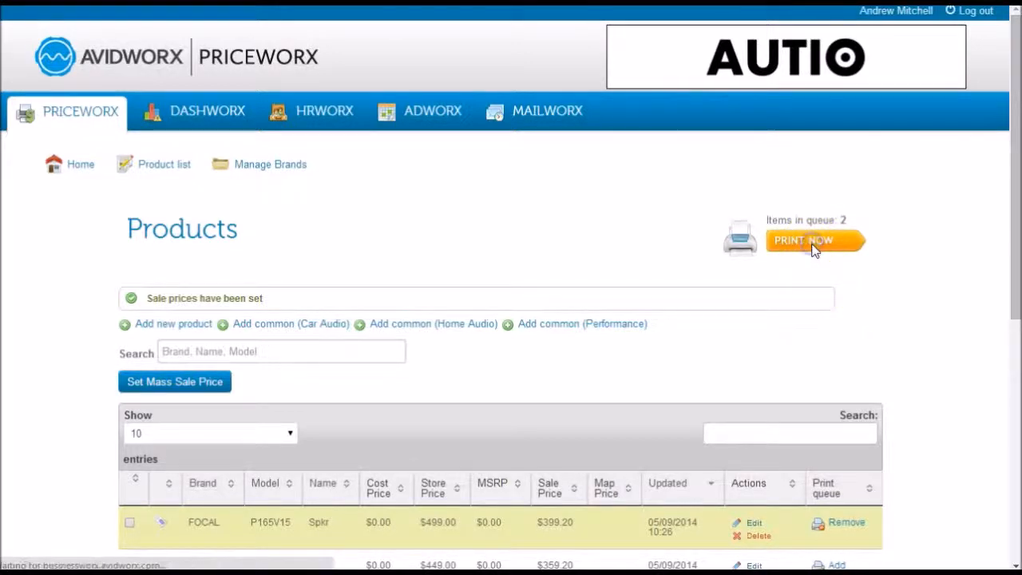
pyautogui.scroll(-2, 623, 256)
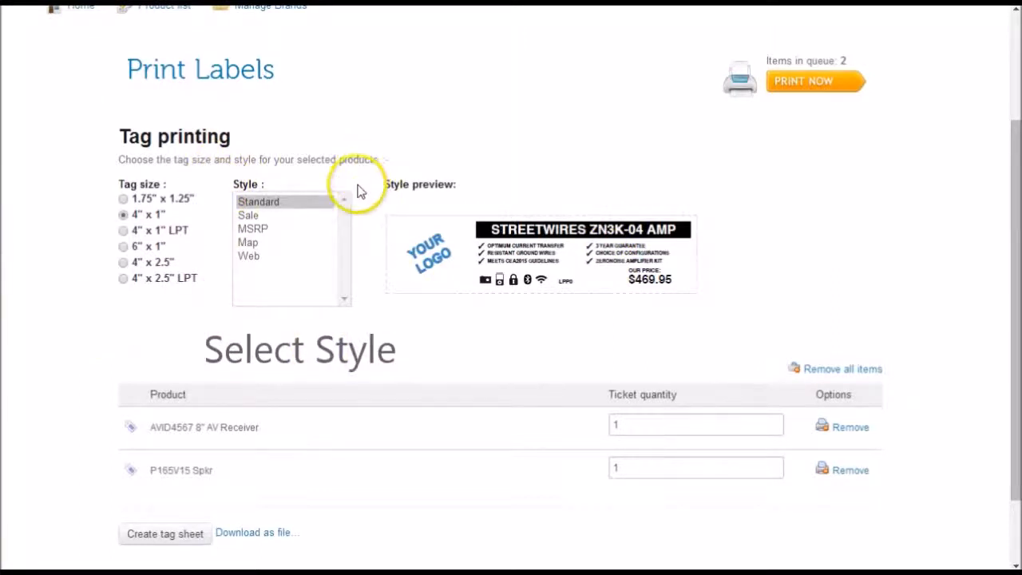
pyautogui.click(256, 215)
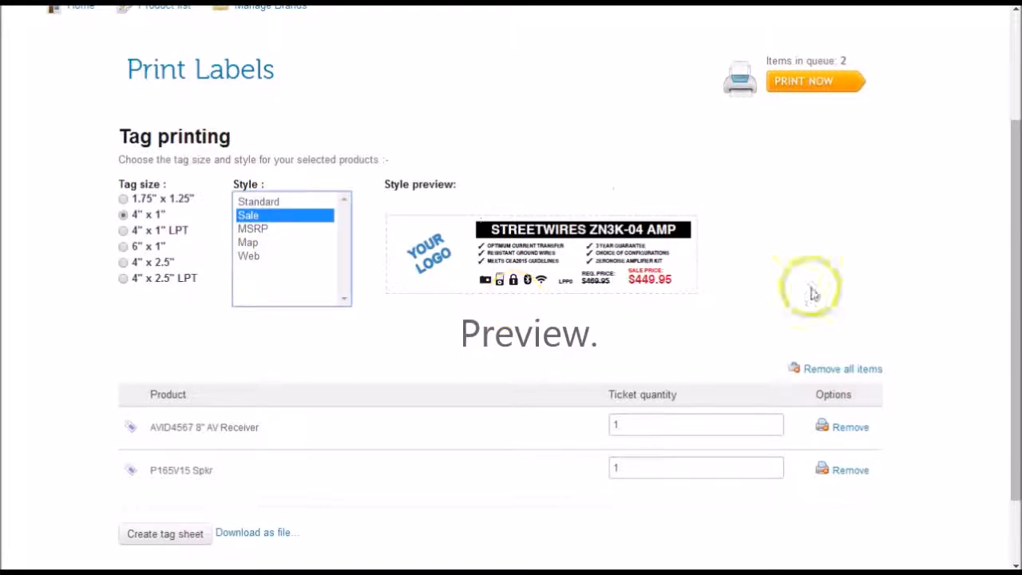
pyautogui.click(254, 230)
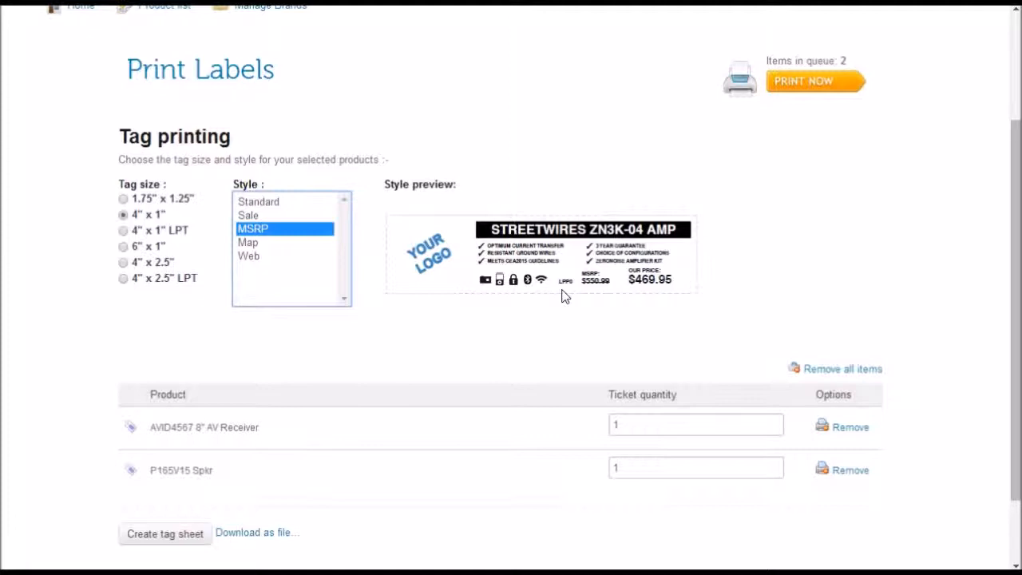
# - Choose the 4" x 2.5" tag size, try the Sale, MSRP and Map styles, and select the Standard style
pyautogui.click(123, 262)
pyautogui.click(239, 337)
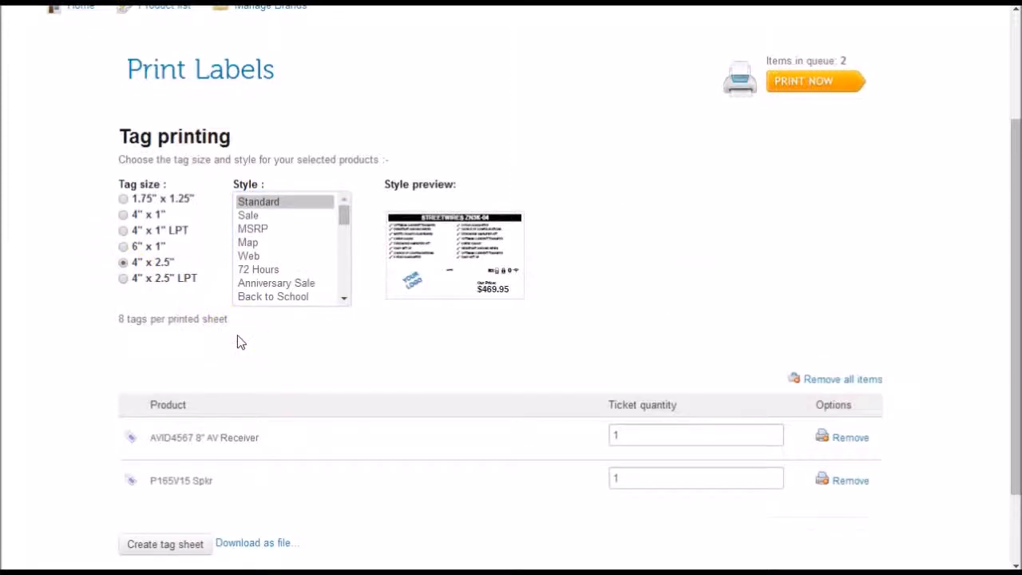
pyautogui.click(251, 214)
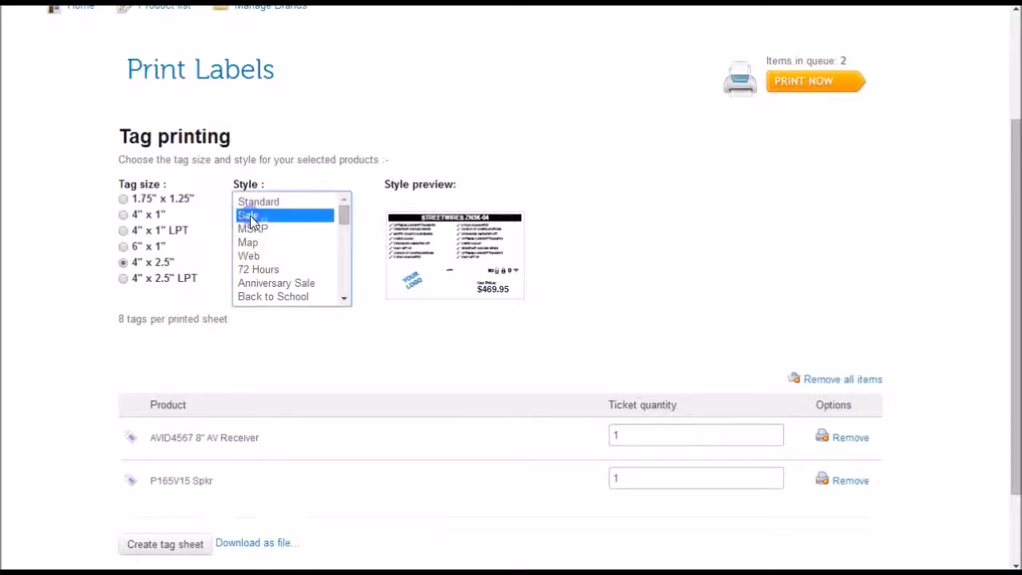
pyautogui.click(252, 228)
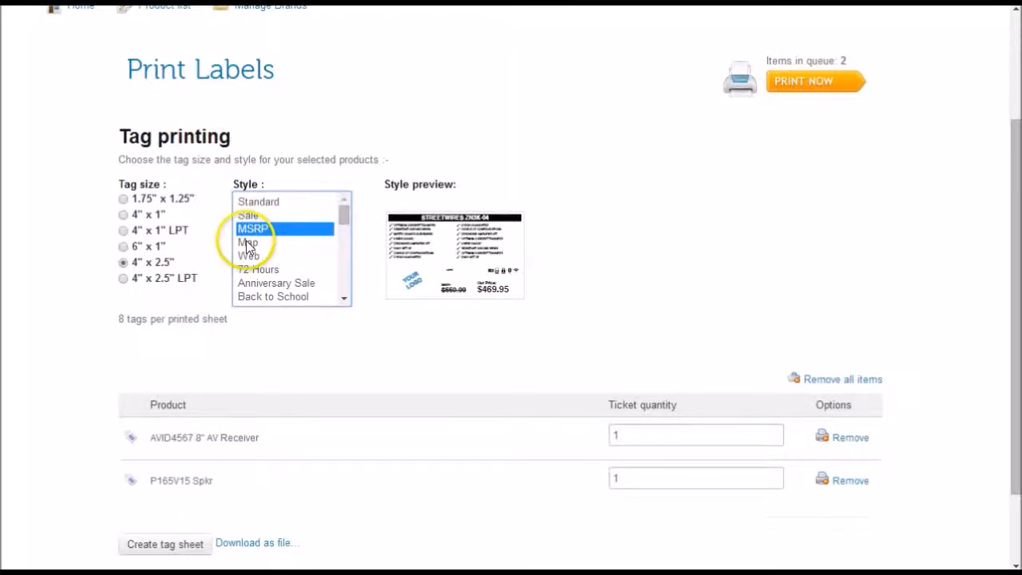
pyautogui.click(247, 242)
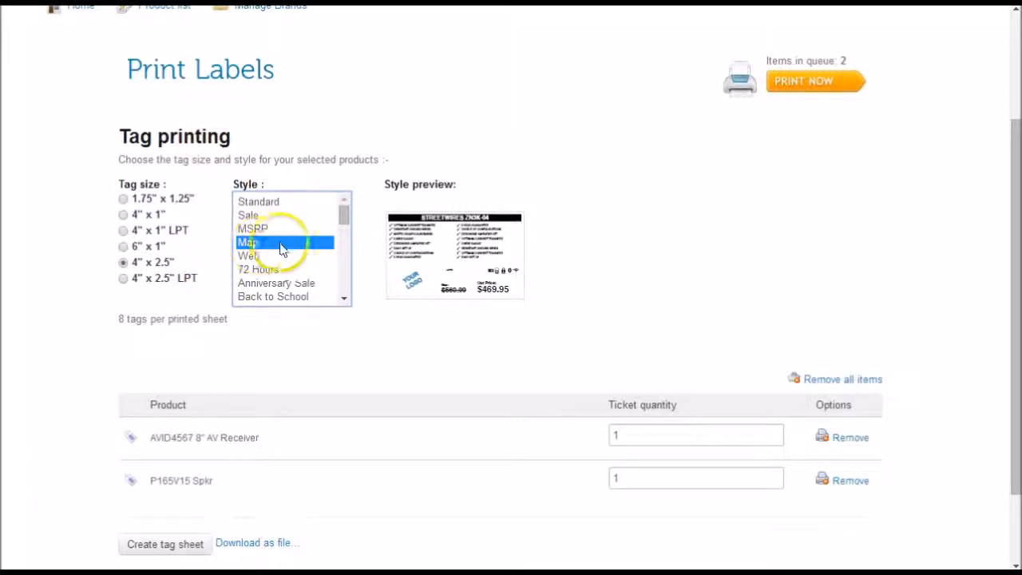
pyautogui.click(284, 204)
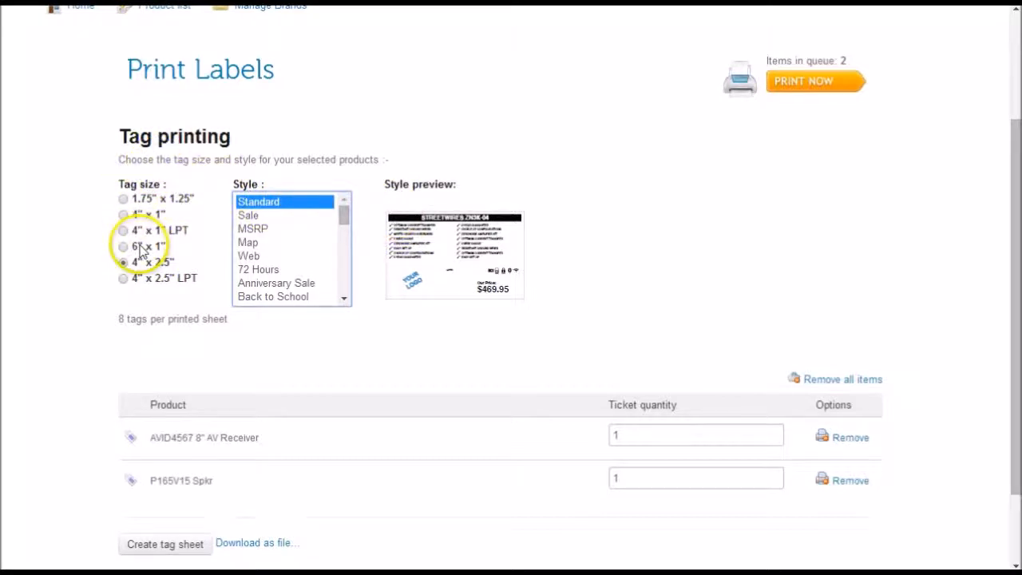
# - Create tag sheets for the two queued products at the 4" x 2.5" size, in the Standard style and again in the Sale style
pyautogui.scroll(-2, 635, 347)
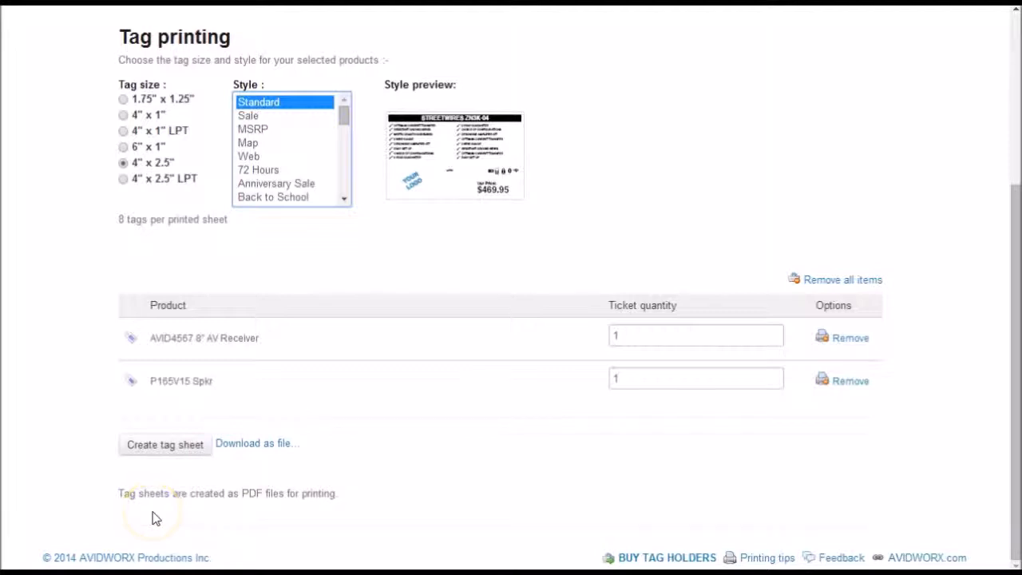
pyautogui.click(168, 449)
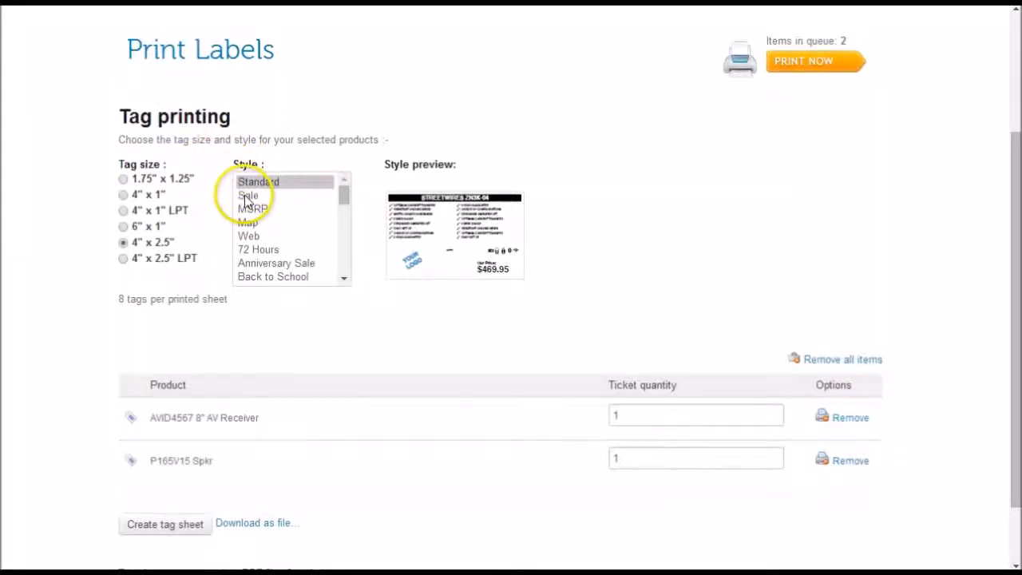
pyautogui.click(241, 196)
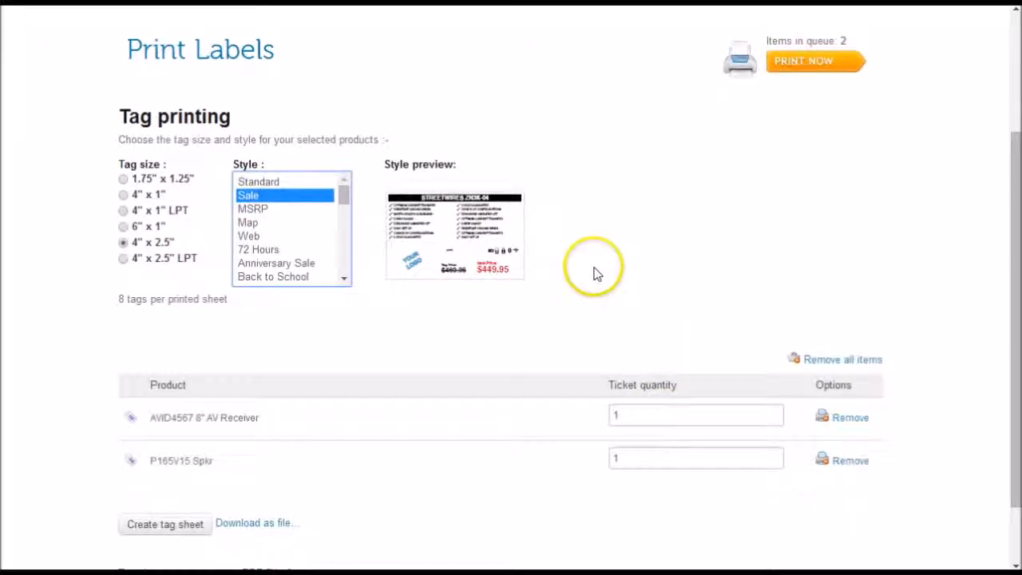
pyautogui.scroll(-2, 593, 274)
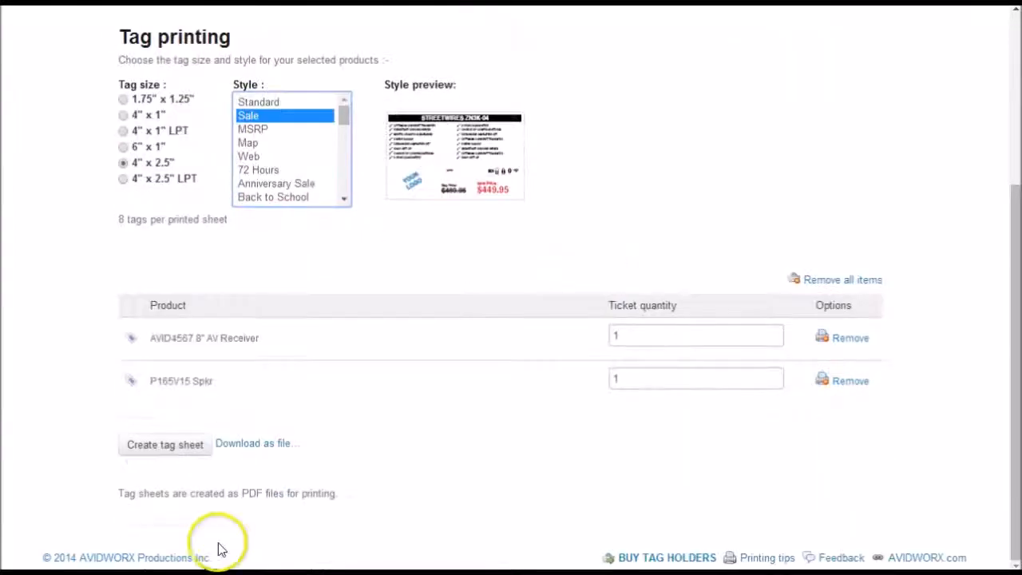
pyautogui.click(173, 452)
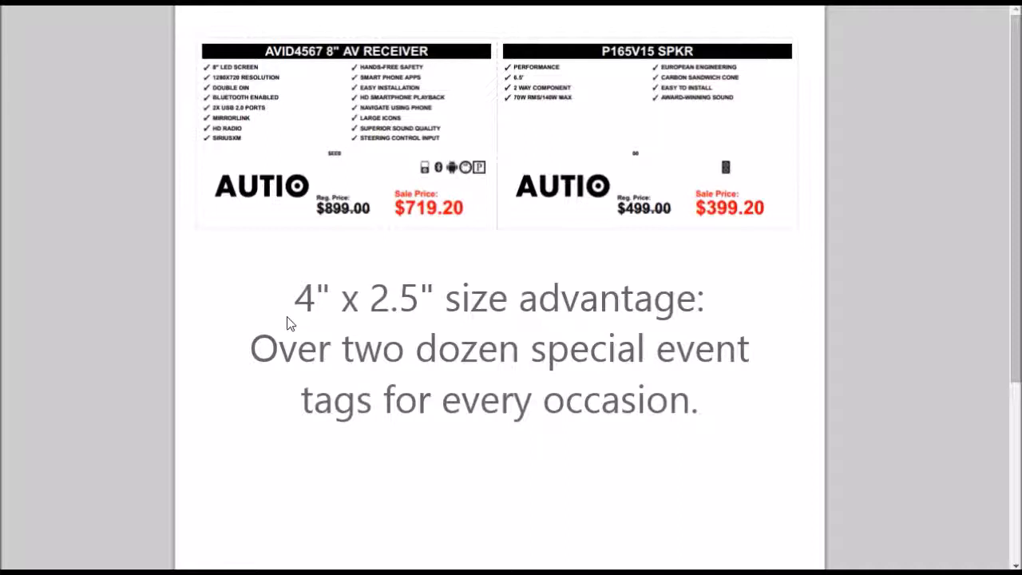
# - Preview the special event styles available for the 4" x 2.5" tag one after another, from 72 Hours through VIP Sale 1
pyautogui.click(212, 427)
pyautogui.click(349, 346)
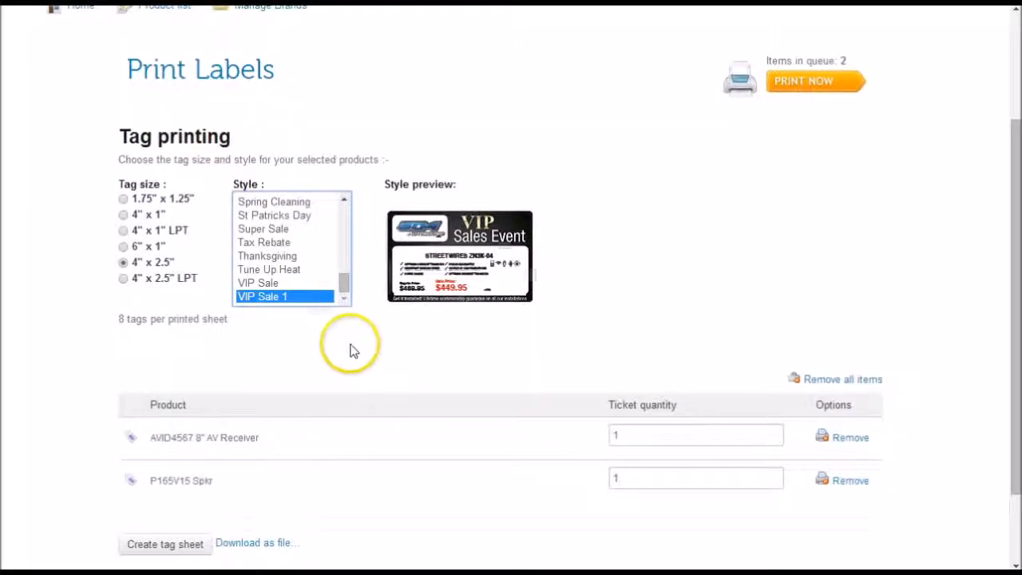
pyautogui.moveTo(342, 279); pyautogui.dragTo(349, 178)
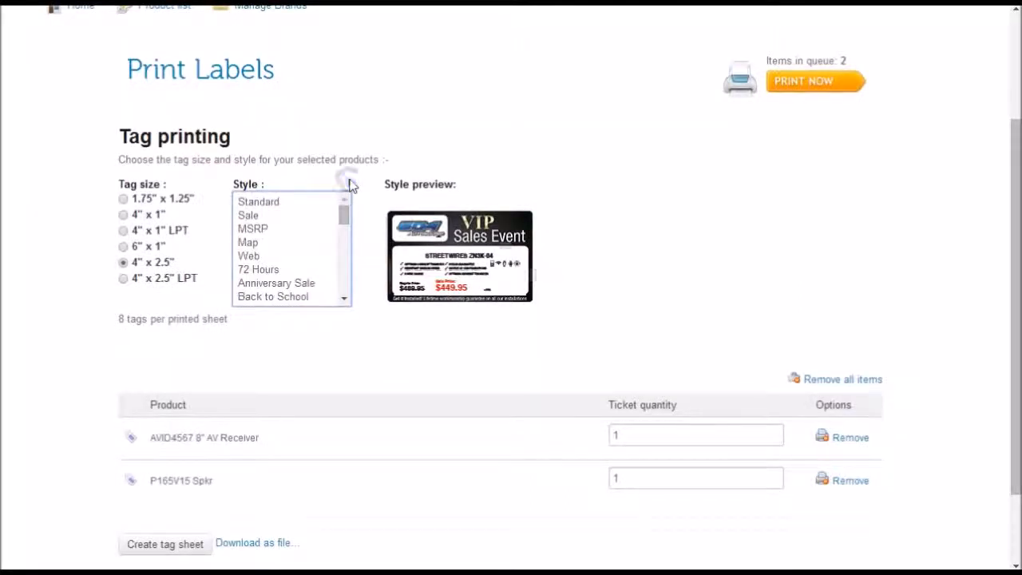
pyautogui.click(267, 269)
pyautogui.press('Down')
pyautogui.press('Down')
pyautogui.press('Down')
pyautogui.press('Down')
pyautogui.press('Down')
pyautogui.press('Down')
pyautogui.press('Down')
pyautogui.press('Down')
pyautogui.press('Down')
pyautogui.press('Down')
pyautogui.press('Down')
pyautogui.press('Down')
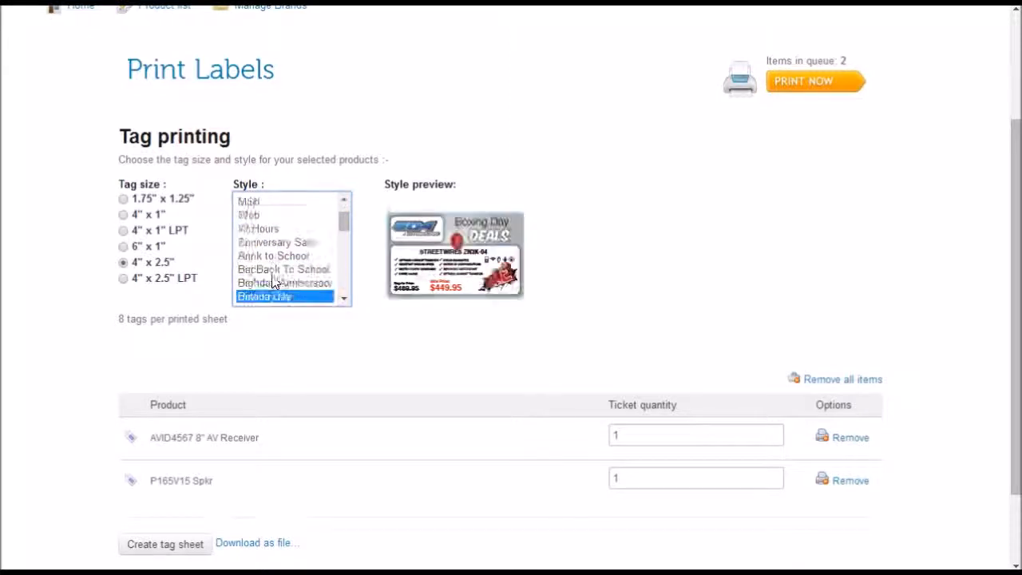
pyautogui.press('Down')
pyautogui.press('Down')
pyautogui.press('Down')
pyautogui.press('Down')
pyautogui.press('Down')
pyautogui.press('Down')
pyautogui.press('Down')
pyautogui.press('Down')
pyautogui.press('Down')
pyautogui.press('Down')
pyautogui.press('Down')
pyautogui.press('Down')
pyautogui.press('Down')
pyautogui.press('Down')
pyautogui.press('Down')
pyautogui.press('Down')
pyautogui.press('Down')
pyautogui.press('Down')
pyautogui.press('Down')
pyautogui.press('Down')
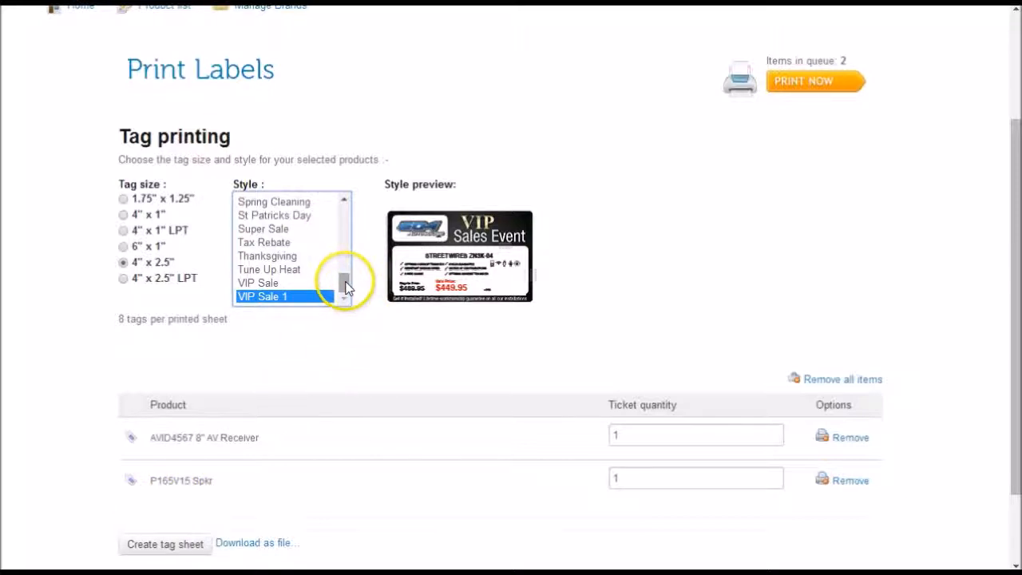
# - Choose the Black Friday style and create the tag sheet for the two queued products
pyautogui.moveTo(345, 287); pyautogui.dragTo(343, 227)
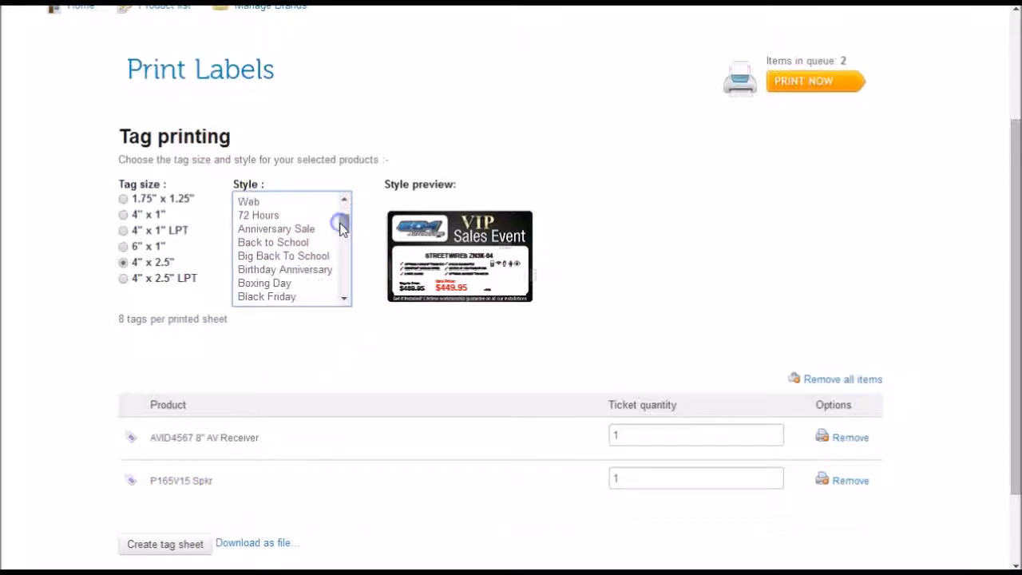
pyautogui.click(269, 296)
pyautogui.scroll(-2, 271, 341)
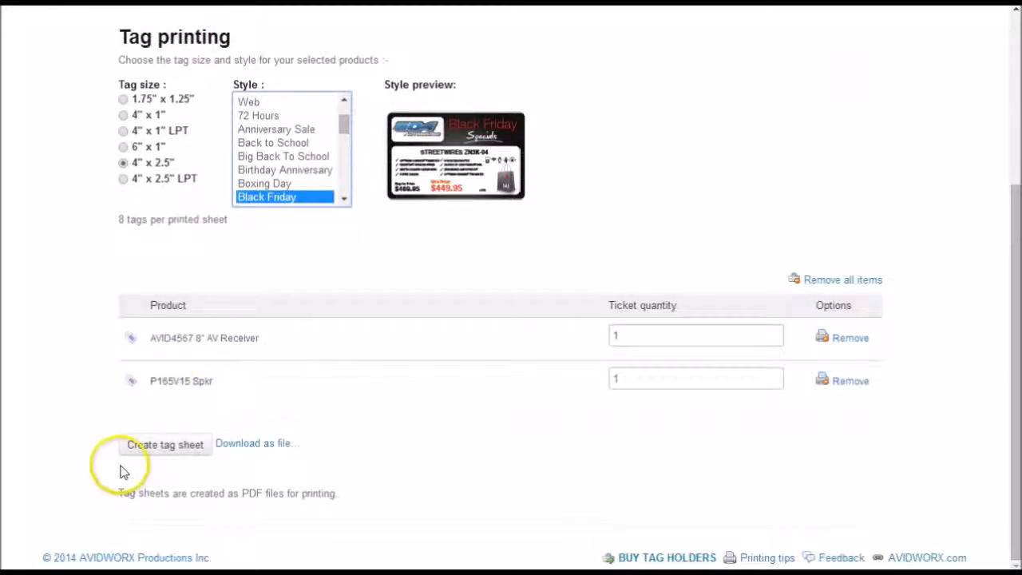
pyautogui.click(178, 449)
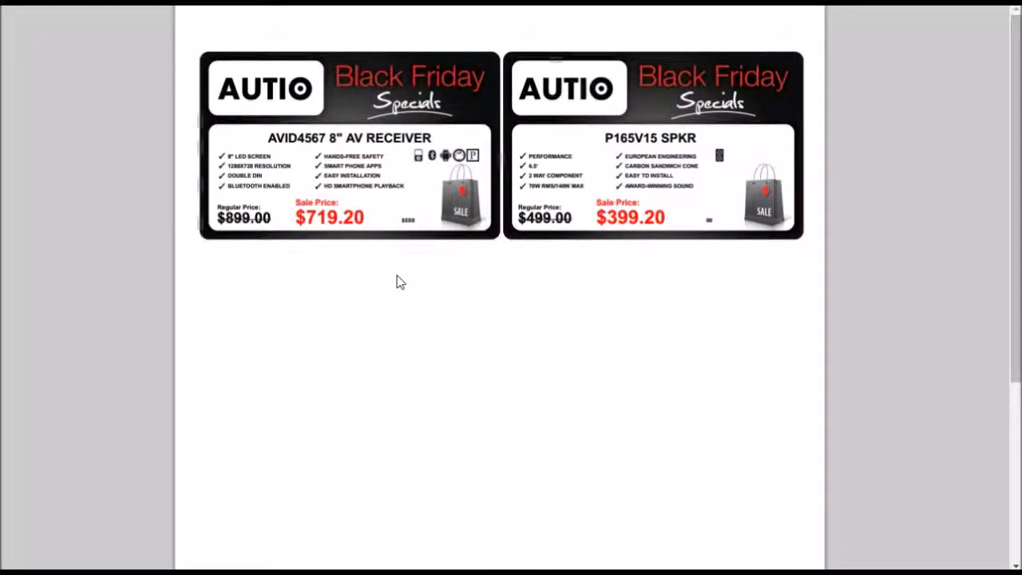
pyautogui.click(274, 409)
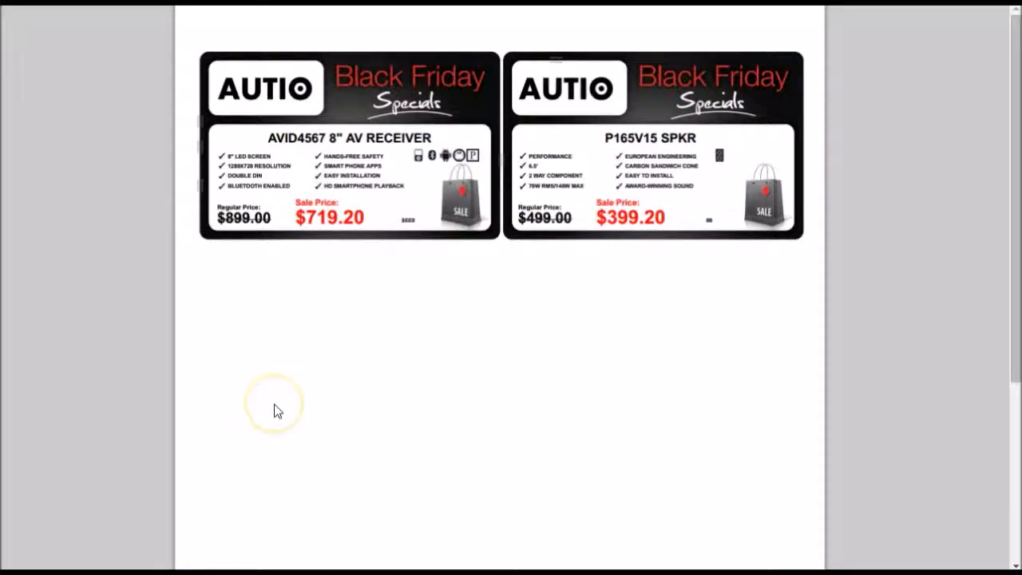